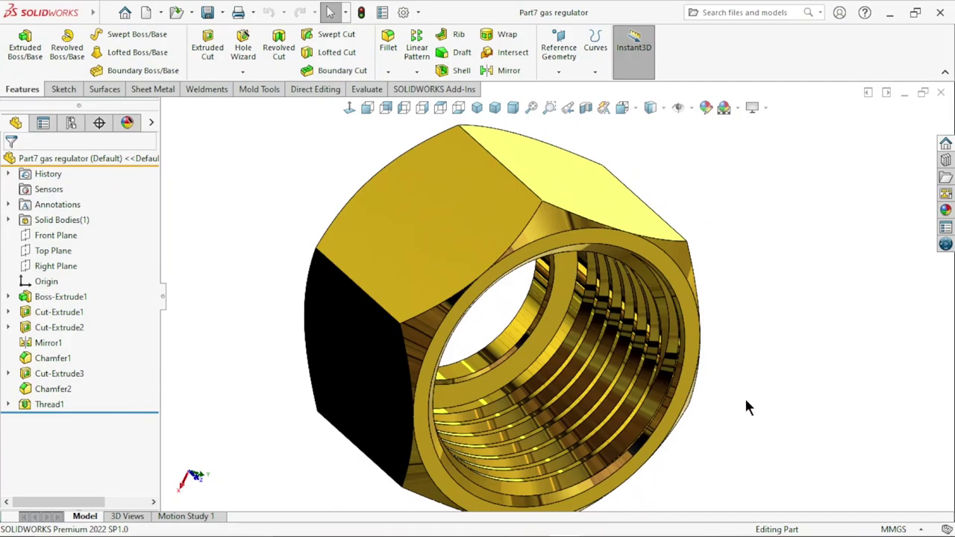
- Orbit and zoom around the finished brass nut to inspect its threaded bore
{"action": "mouse_move", "coordinate": [746, 405]}
{"action": "middle_mouse_down"}
{"action": "mouse_move", "coordinate": [766, 323]}
{"action": "mouse_move", "coordinate": [729, 340]}
{"action": "mouse_move", "coordinate": [740, 350]}
{"action": "middle_mouse_up"}
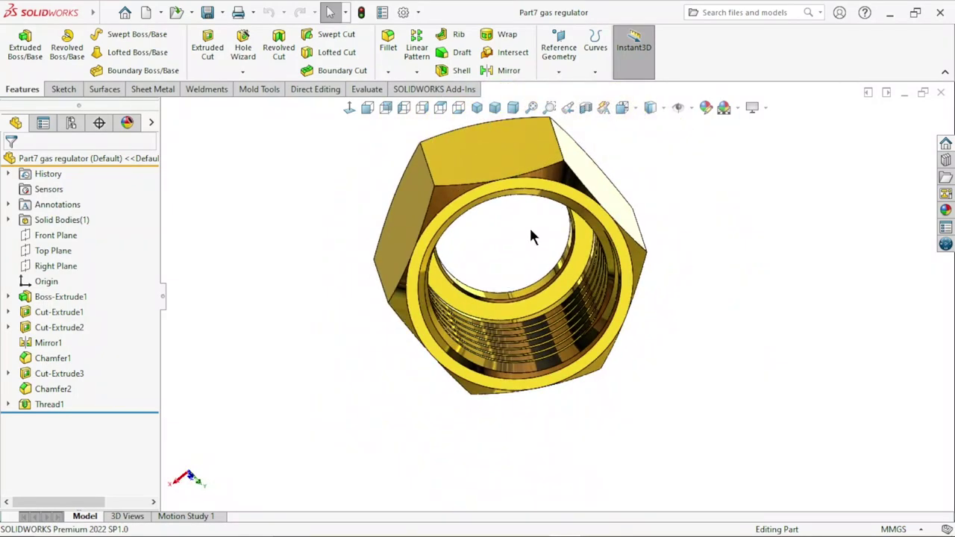
{"action": "mouse_move", "coordinate": [531, 235]}
{"action": "middle_mouse_down"}
{"action": "mouse_move", "coordinate": [759, 247]}
{"action": "mouse_move", "coordinate": [639, 373]}
{"action": "mouse_move", "coordinate": [443, 392]}
{"action": "mouse_move", "coordinate": [569, 217]}
{"action": "mouse_move", "coordinate": [759, 363]}
{"action": "mouse_move", "coordinate": [623, 414]}
{"action": "mouse_move", "coordinate": [601, 358]}
{"action": "mouse_move", "coordinate": [542, 296]}
{"action": "mouse_move", "coordinate": [550, 276]}
{"action": "mouse_move", "coordinate": [540, 286]}
{"action": "middle_mouse_up"}
{"action": "scroll", "coordinate": [603, 328], "scroll_direction": "up", "scroll_amount": 3}
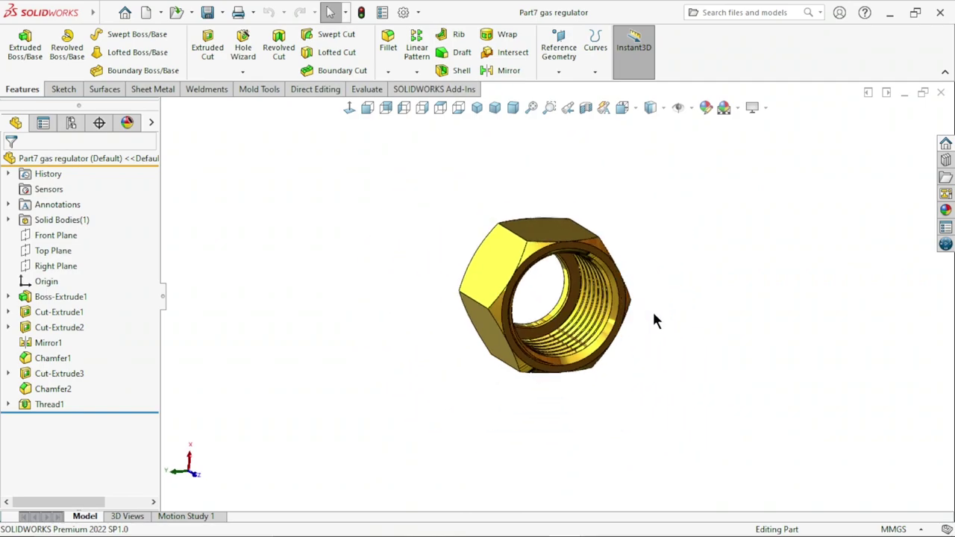
{"action": "scroll", "coordinate": [653, 321], "scroll_direction": "down", "scroll_amount": 3}
{"action": "middle_click_drag", "start_coordinate": [627, 330], "coordinate": [458, 341]}
{"action": "scroll", "coordinate": [460, 264], "scroll_direction": "down", "scroll_amount": 2}
{"action": "mouse_move", "coordinate": [460, 264]}
{"action": "middle_mouse_down"}
{"action": "mouse_move", "coordinate": [698, 354]}
{"action": "mouse_move", "coordinate": [763, 261]}
{"action": "mouse_move", "coordinate": [750, 281]}
{"action": "mouse_move", "coordinate": [705, 304]}
{"action": "mouse_move", "coordinate": [664, 343]}
{"action": "mouse_move", "coordinate": [669, 205]}
{"action": "mouse_move", "coordinate": [688, 286]}
{"action": "mouse_move", "coordinate": [691, 396]}
{"action": "middle_mouse_up"}
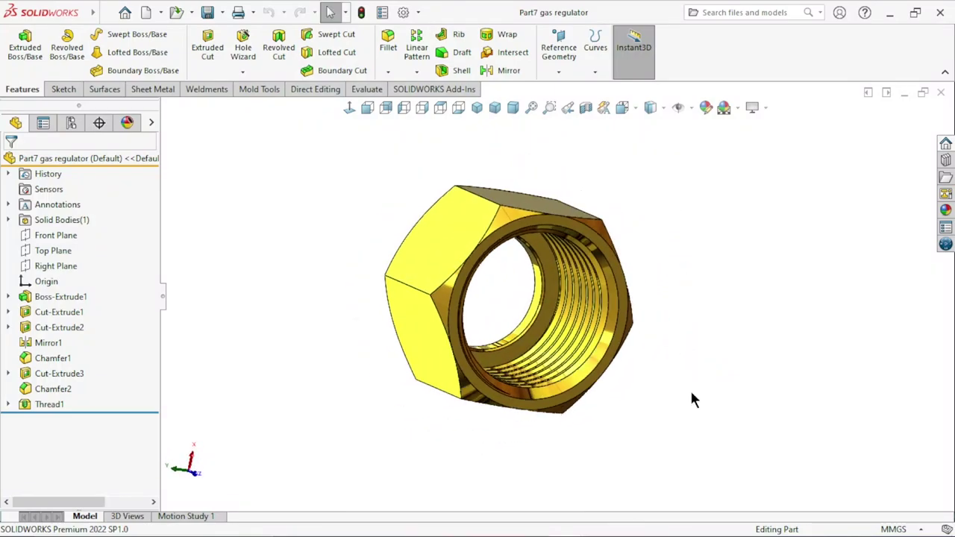
{"action": "scroll", "coordinate": [527, 269], "scroll_direction": "up", "scroll_amount": 3}
{"action": "scroll", "coordinate": [618, 358], "scroll_direction": "down", "scroll_amount": 4}
{"action": "scroll", "coordinate": [649, 405], "scroll_direction": "up", "scroll_amount": 1}
{"action": "scroll", "coordinate": [575, 366], "scroll_direction": "down", "scroll_amount": 2}
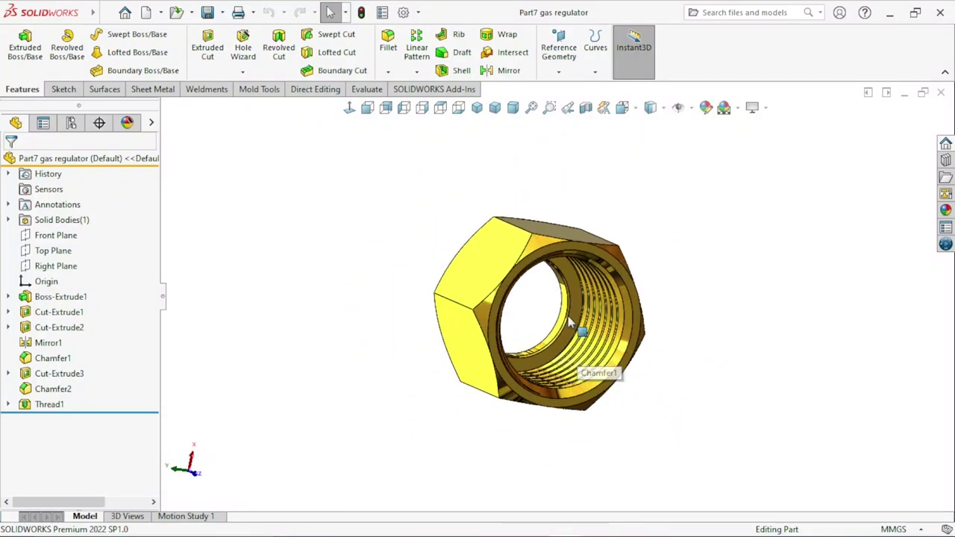
{"action": "scroll", "coordinate": [575, 366], "scroll_direction": "down", "scroll_amount": 2}
{"action": "scroll", "coordinate": [575, 366], "scroll_direction": "up", "scroll_amount": 3}
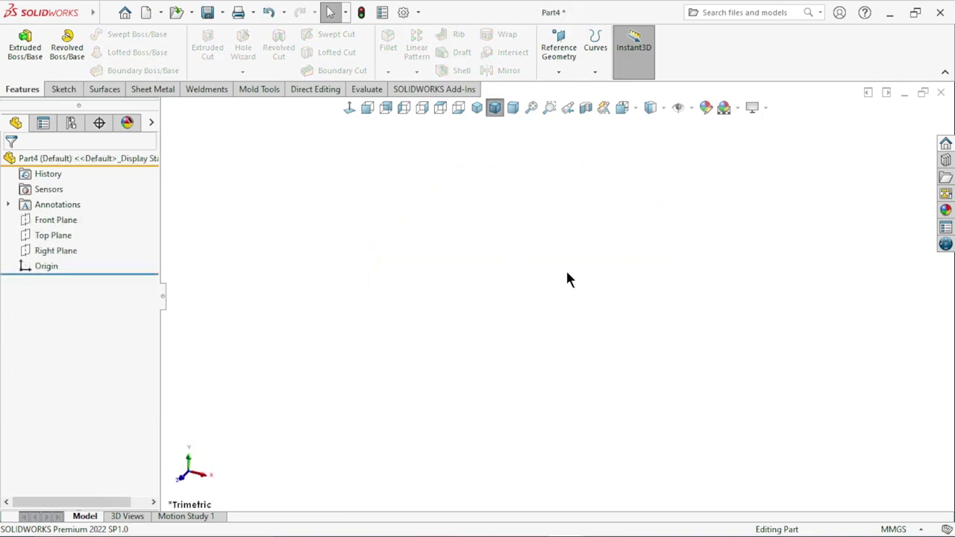
- Start a sketch on the Right Plane and draw a six-sided polygon centred on the origin
{"action": "left_click", "coordinate": [71, 251]}
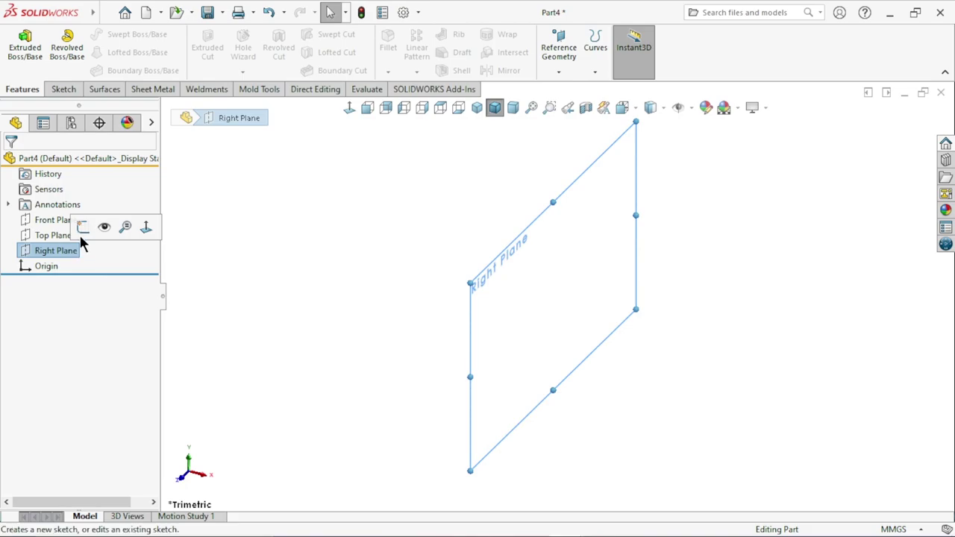
{"action": "left_click", "coordinate": [82, 232]}
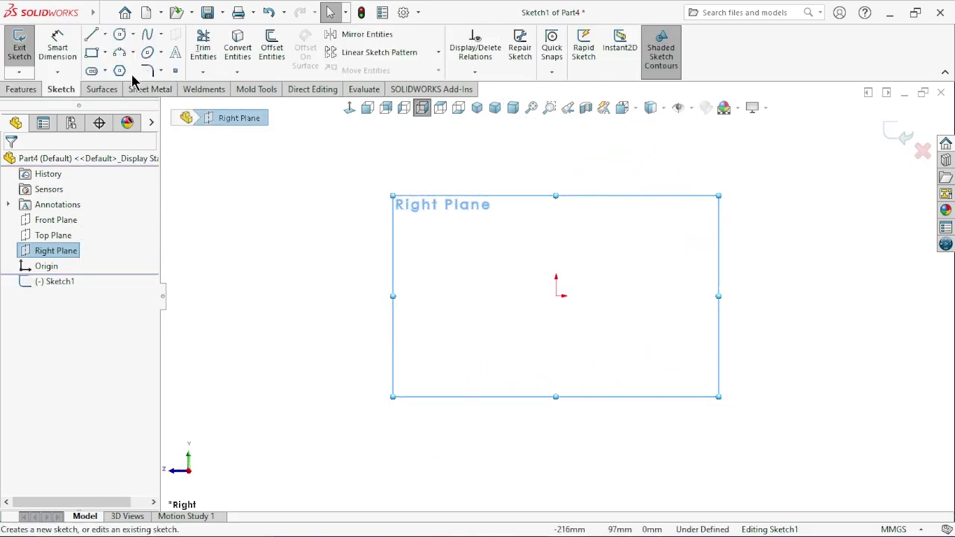
{"action": "left_click", "coordinate": [120, 72]}
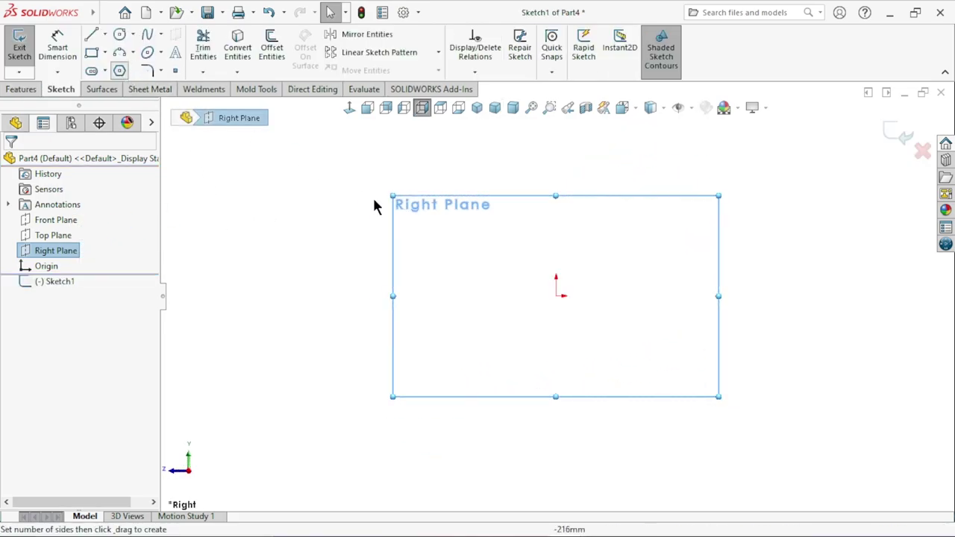
{"action": "left_click", "coordinate": [557, 297]}
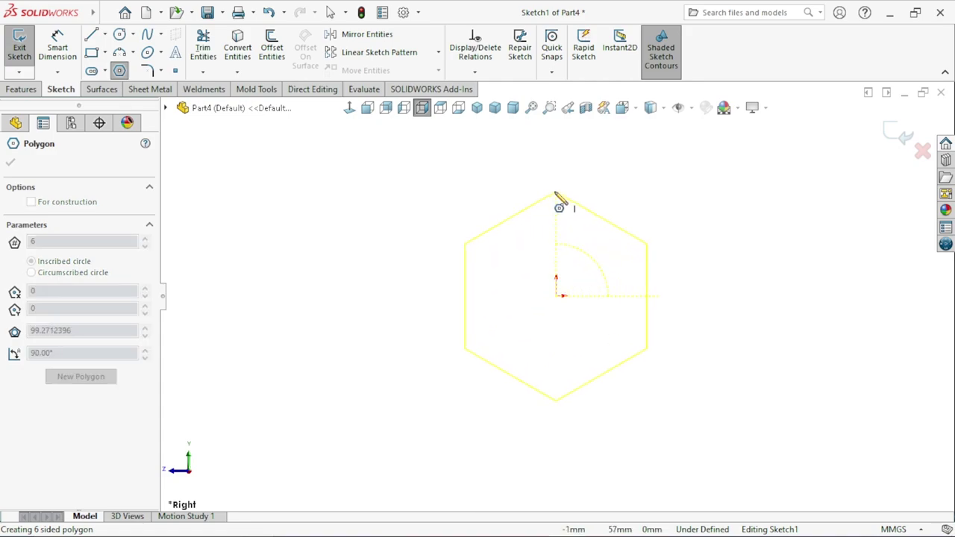
{"action": "left_click", "coordinate": [556, 193]}
{"action": "right_click", "coordinate": [587, 179]}
{"action": "left_click", "coordinate": [608, 187]}
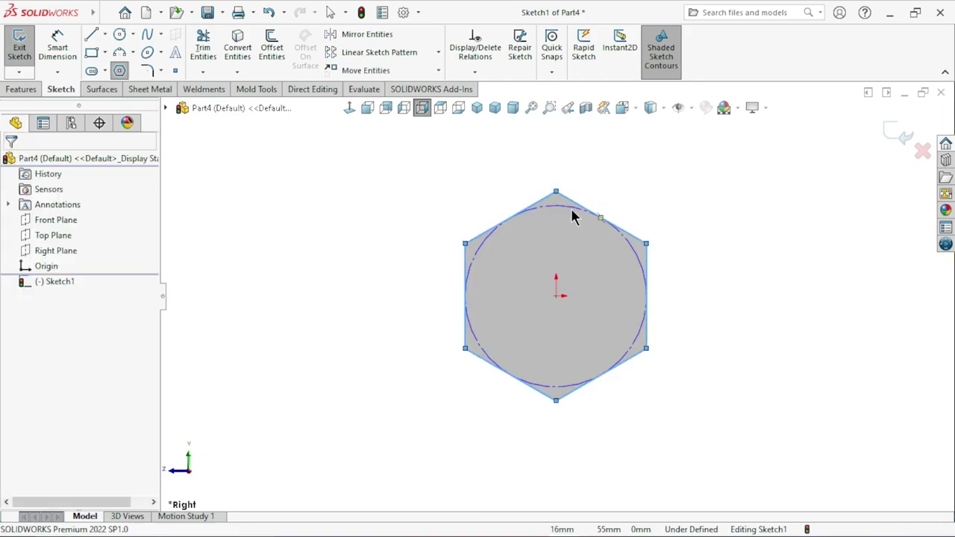
- Dimension the hexagon to 19 mm across the flats
{"action": "left_click", "coordinate": [60, 60]}
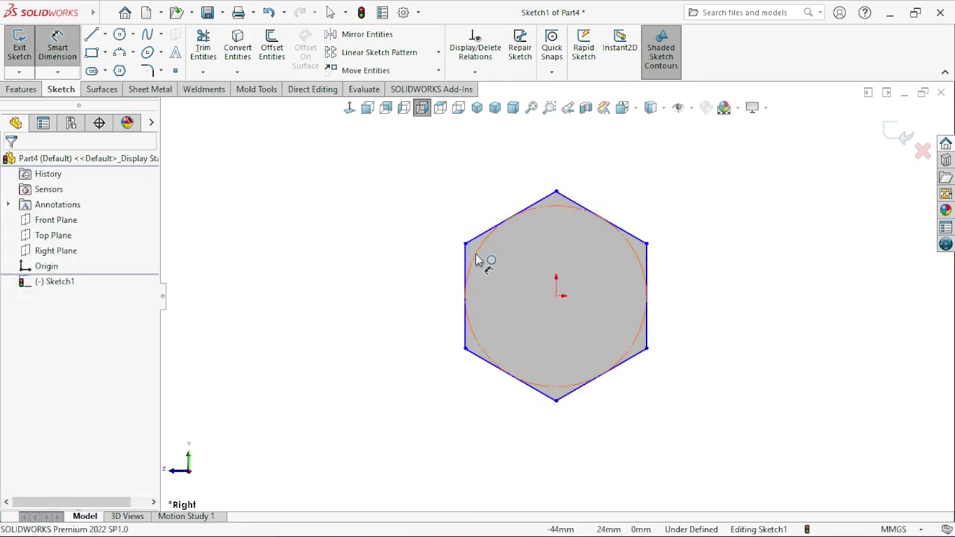
{"action": "left_click", "coordinate": [470, 261]}
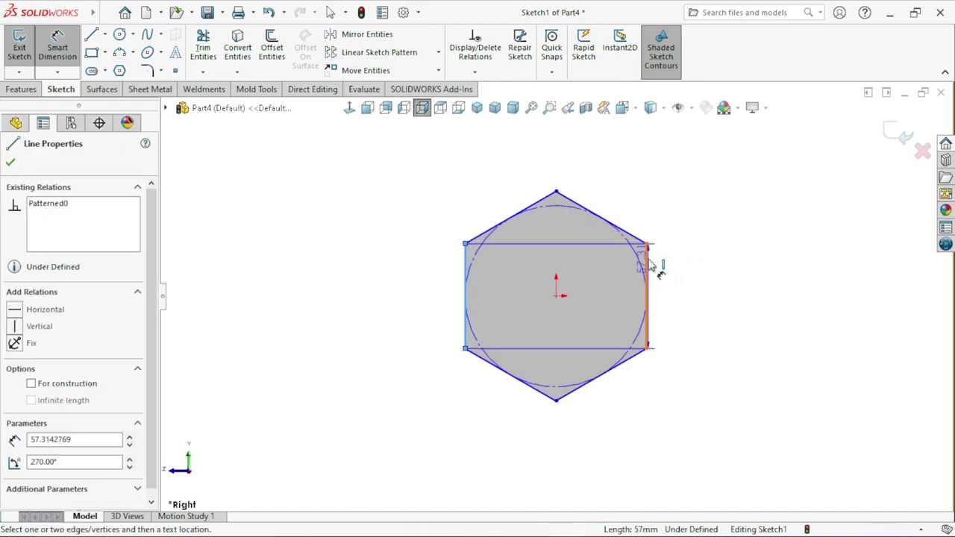
{"action": "left_click", "coordinate": [646, 269]}
{"action": "left_click", "coordinate": [556, 170]}
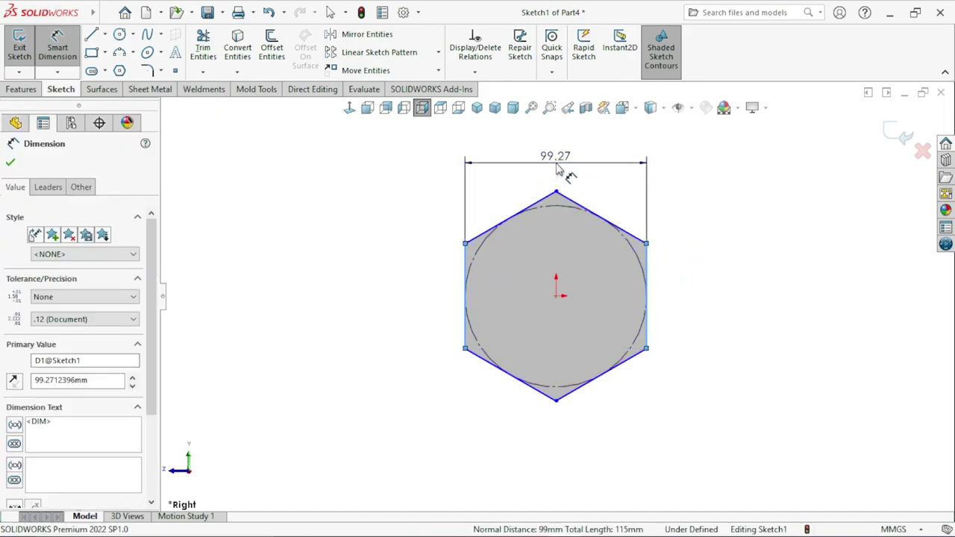
{"action": "type", "text": "19"}
{"action": "left_click", "coordinate": [496, 142]}
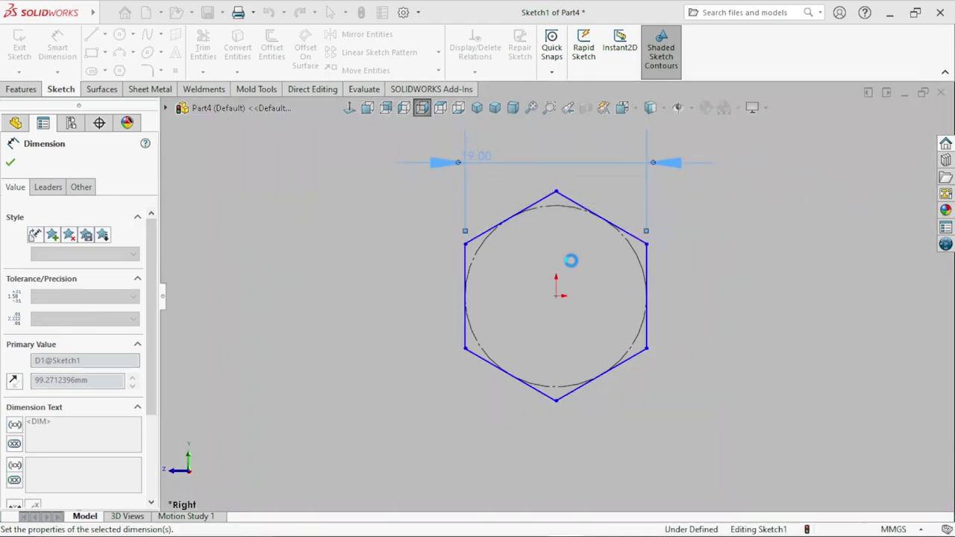
{"action": "key", "text": "Escape"}
- Make the hexagon's left edge vertical to fully define the sketch
{"action": "left_click", "coordinate": [466, 266]}
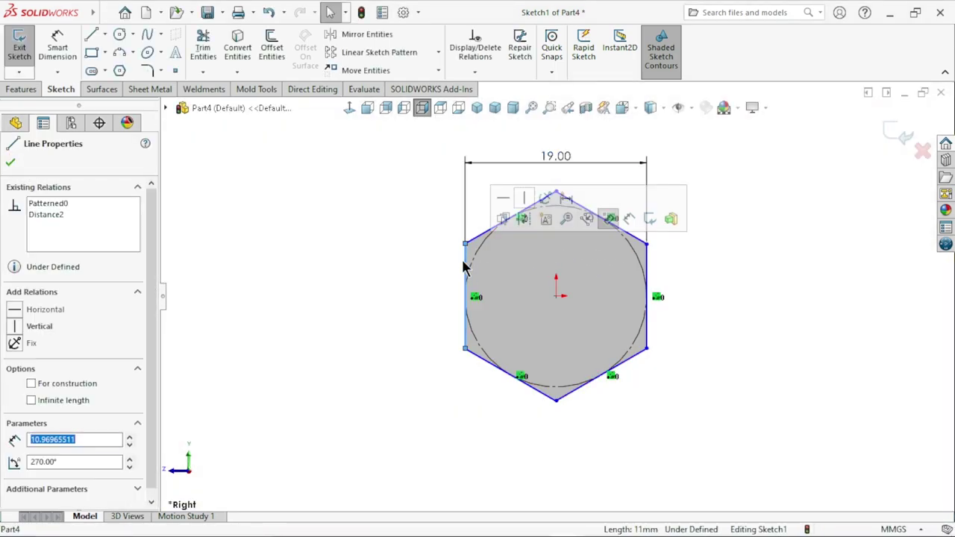
{"action": "left_click", "coordinate": [532, 200]}
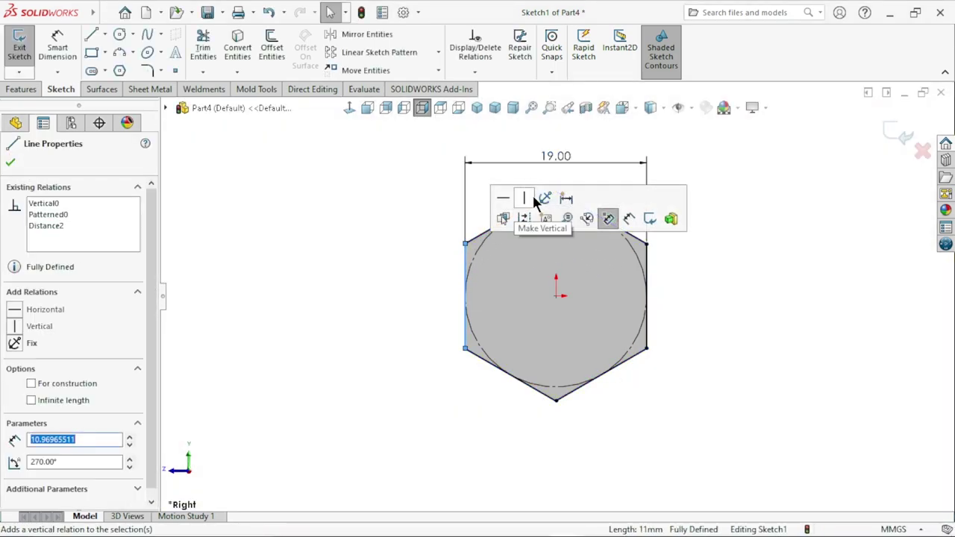
{"action": "left_click", "coordinate": [731, 302]}
{"action": "left_click", "coordinate": [118, 36]}
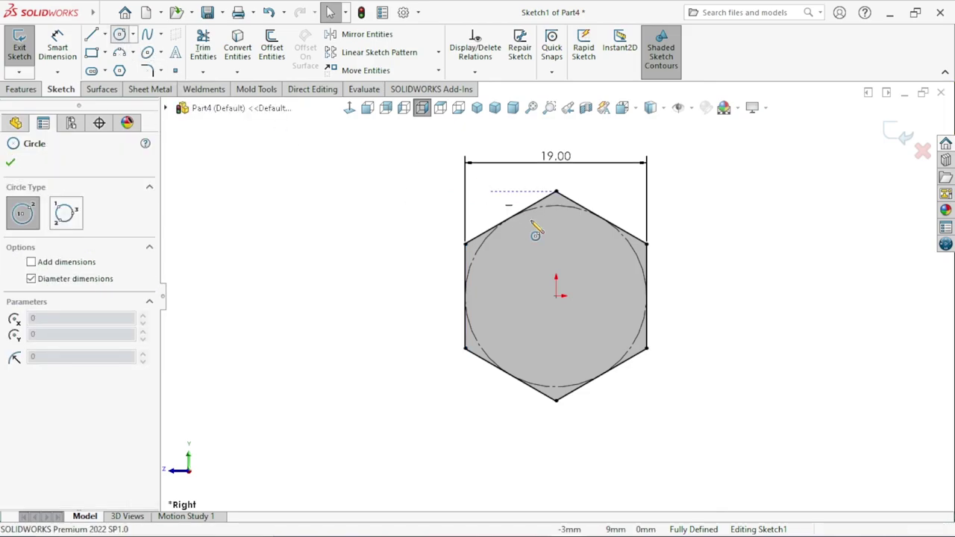
- Draw a circle at the origin inside the hexagon and dimension its diameter to 11.5 mm
{"action": "left_click", "coordinate": [556, 296]}
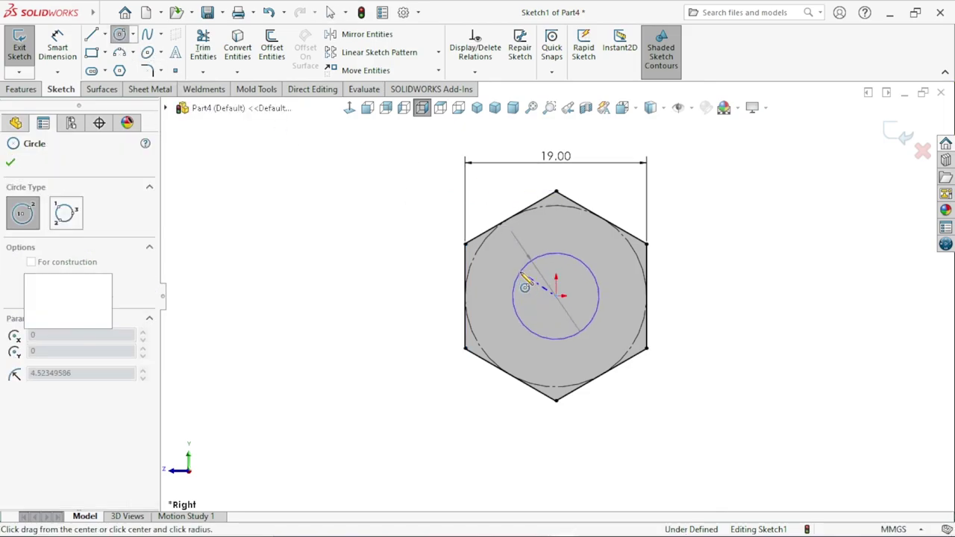
{"action": "left_click", "coordinate": [521, 276]}
{"action": "left_click", "coordinate": [75, 47]}
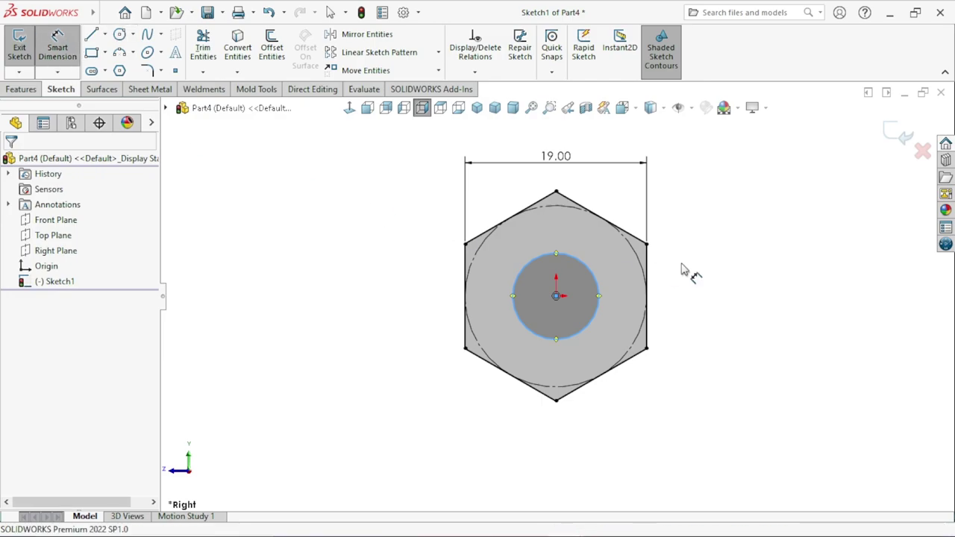
{"action": "left_click", "coordinate": [599, 307]}
{"action": "left_click", "coordinate": [680, 304]}
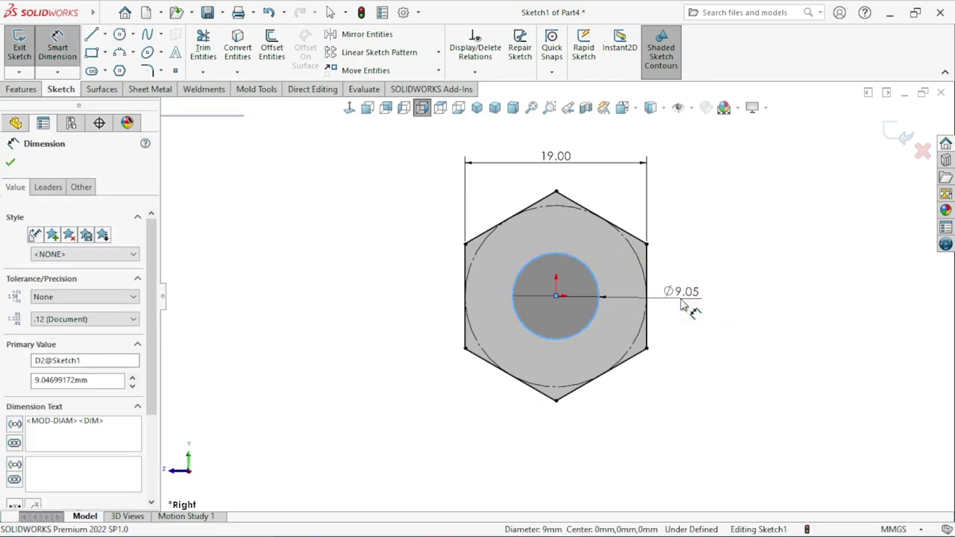
{"action": "type", "text": "11.5"}
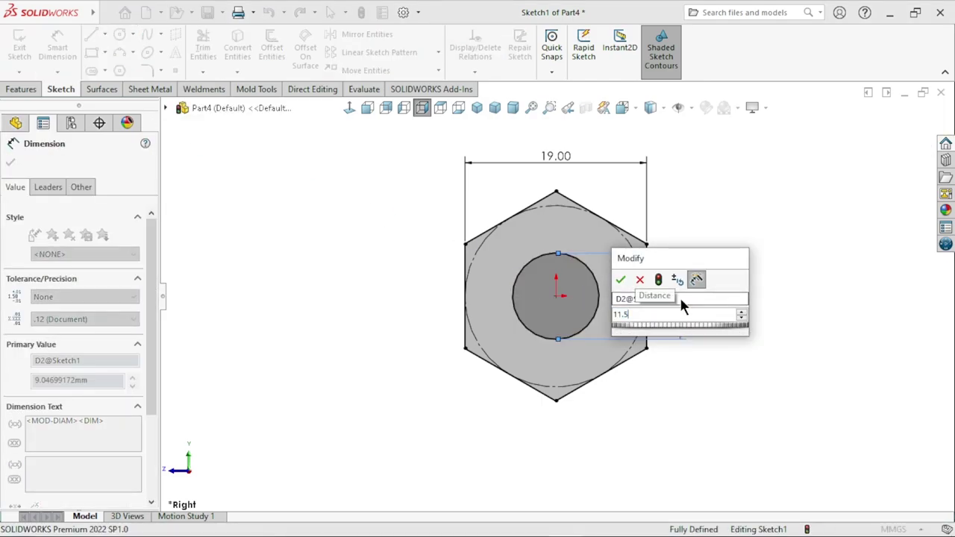
{"action": "key", "text": "Return"}
{"action": "left_click", "coordinate": [10, 162]}
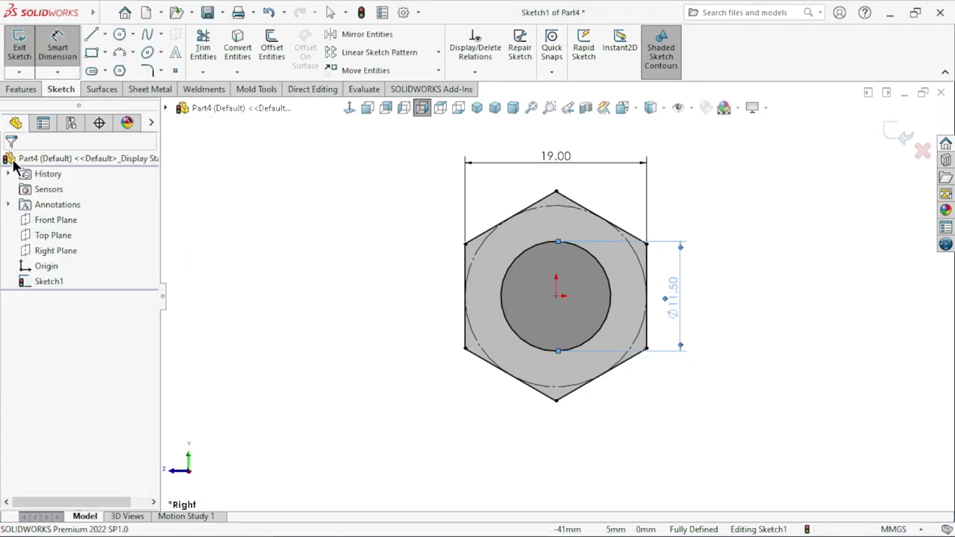
{"action": "left_click", "coordinate": [26, 90]}
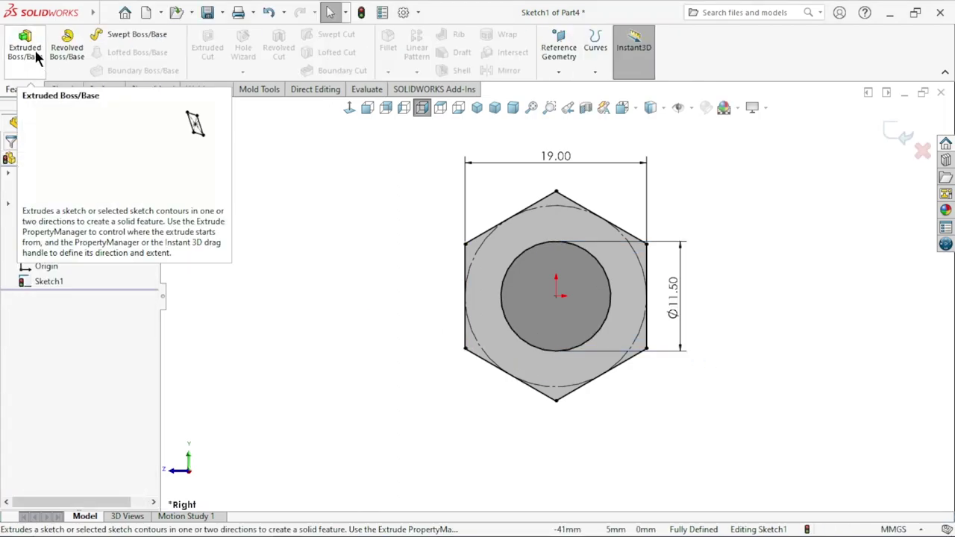
- Extrude the sketch 13 mm mid-plane into the hex nut body, then view it isometrically
{"action": "left_click", "coordinate": [30, 52]}
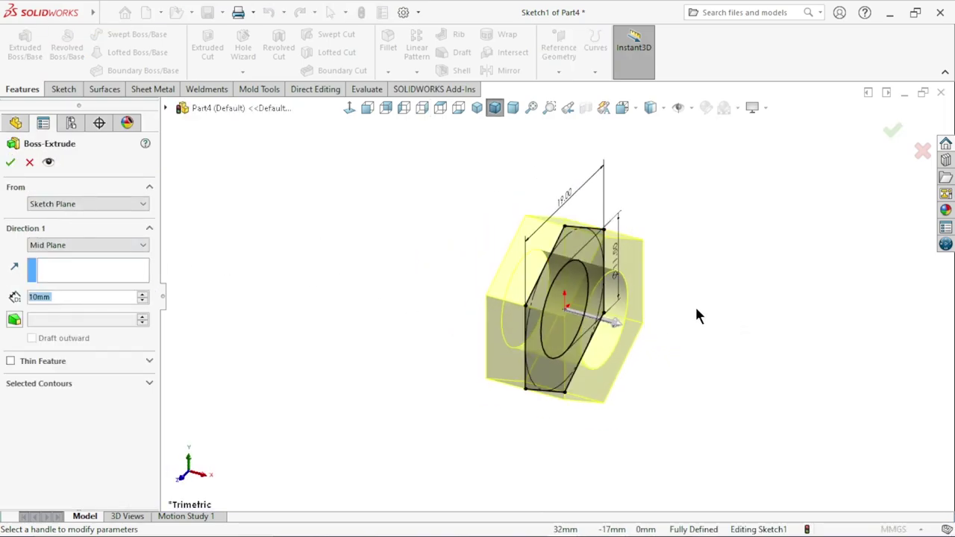
{"action": "scroll", "coordinate": [695, 305], "scroll_direction": "down", "scroll_amount": 2}
{"action": "scroll", "coordinate": [710, 249], "scroll_direction": "up", "scroll_amount": 2}
{"action": "scroll", "coordinate": [709, 249], "scroll_direction": "down", "scroll_amount": 1}
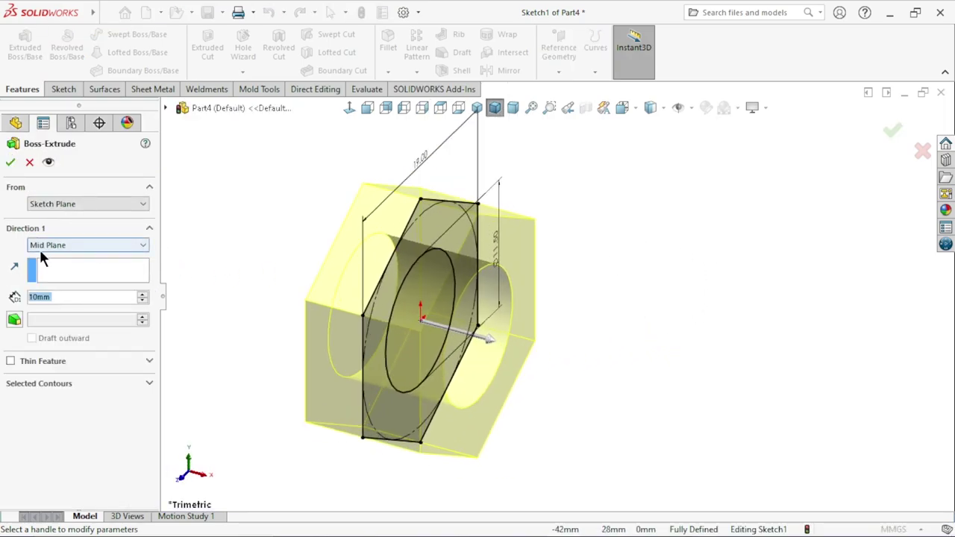
{"action": "left_click", "coordinate": [62, 245]}
{"action": "left_click", "coordinate": [66, 303]}
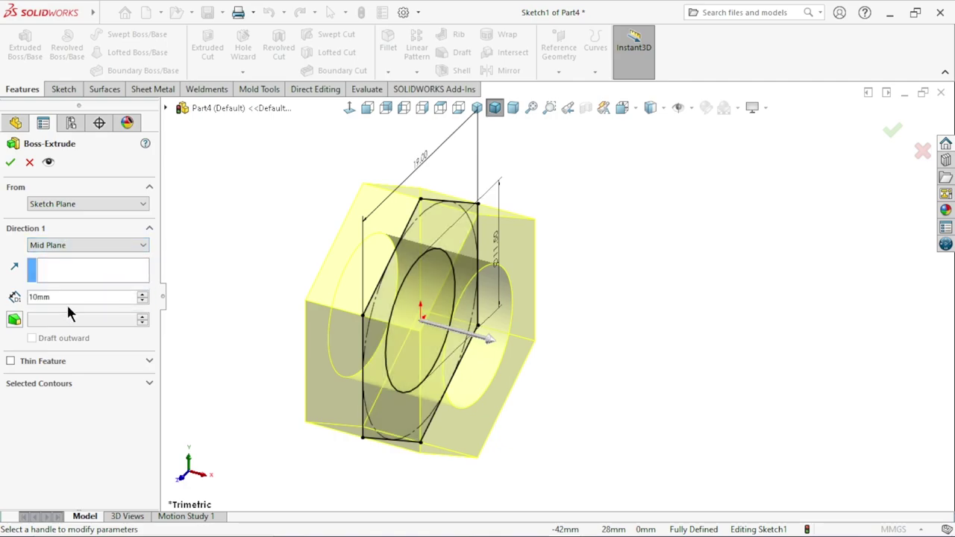
{"action": "left_click_drag", "start_coordinate": [89, 297], "coordinate": [39, 297]}
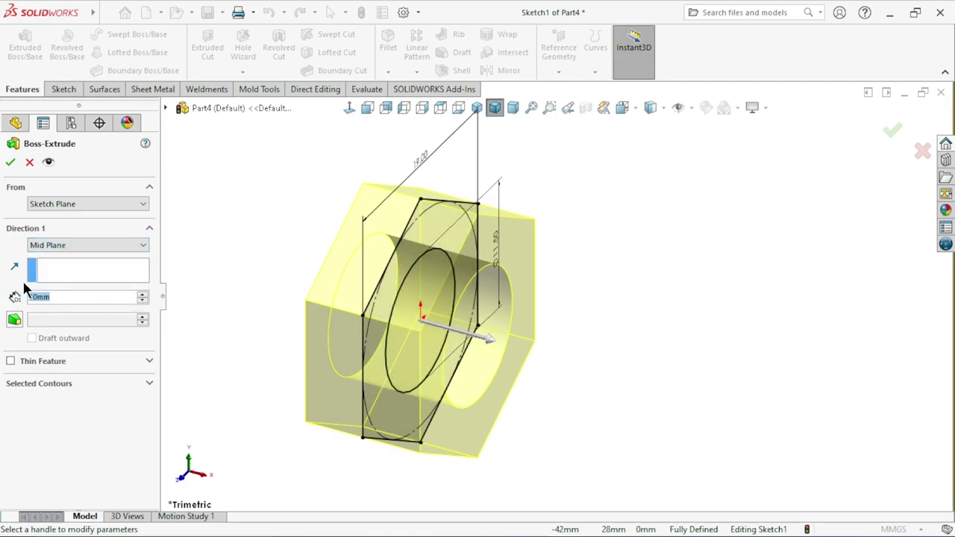
{"action": "type", "text": "13"}
{"action": "key", "text": "Return"}
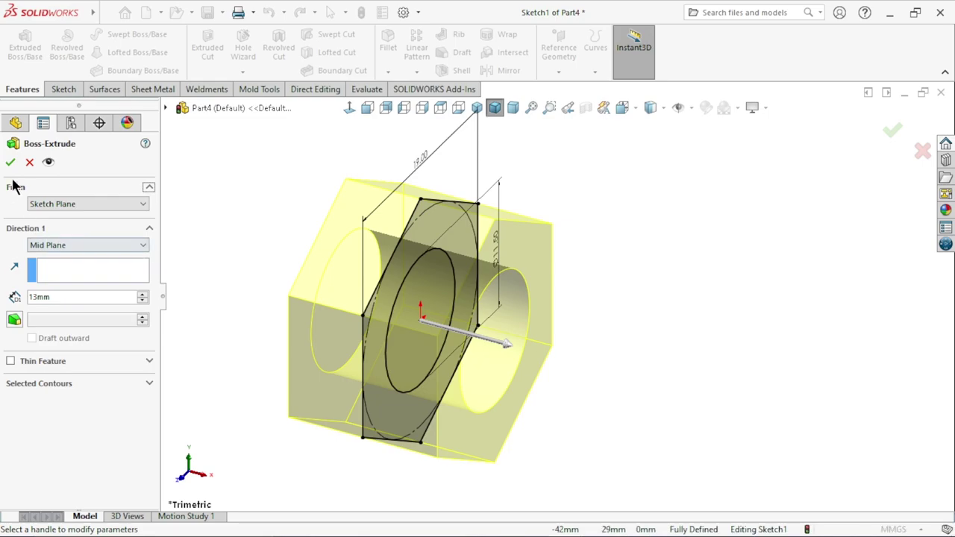
{"action": "left_click", "coordinate": [9, 163]}
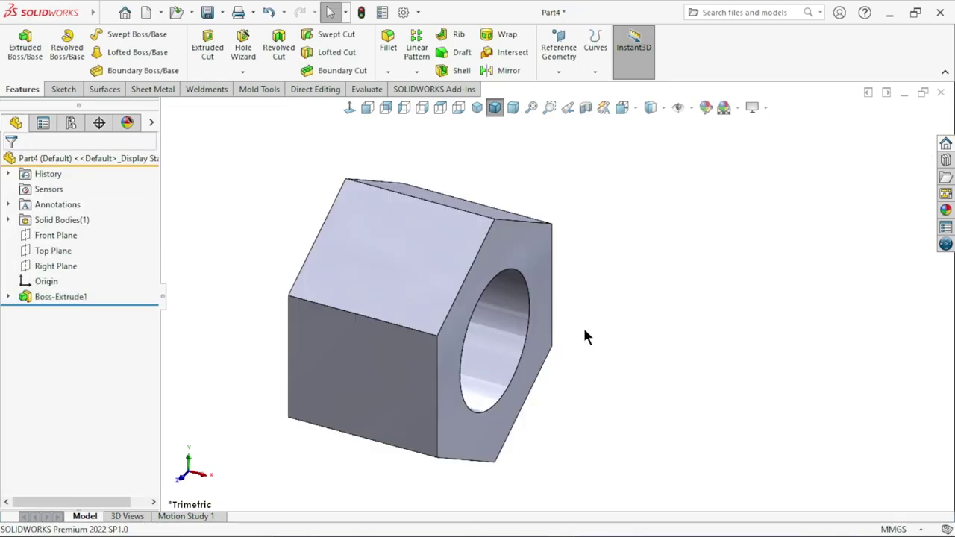
{"action": "scroll", "coordinate": [597, 332], "scroll_direction": "up", "scroll_amount": 3}
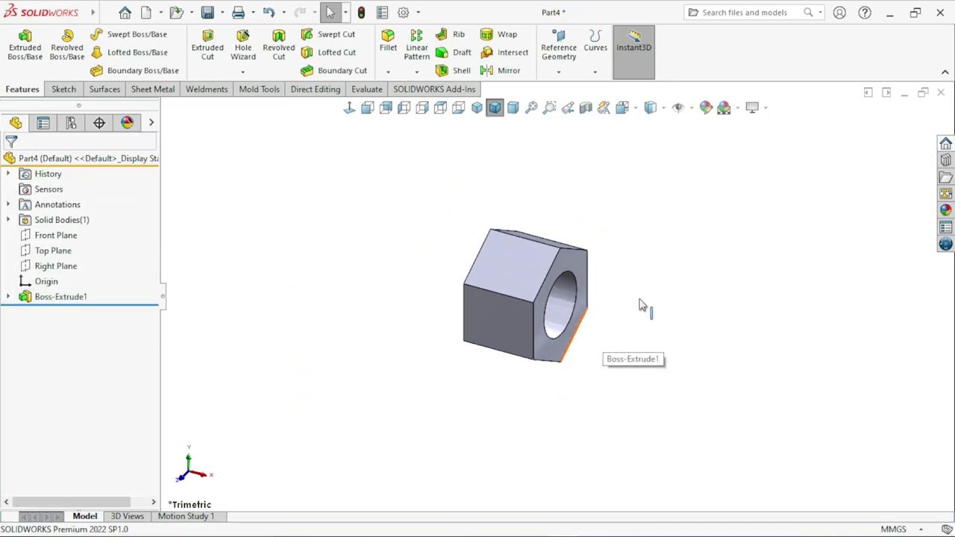
{"action": "left_click", "coordinate": [477, 109]}
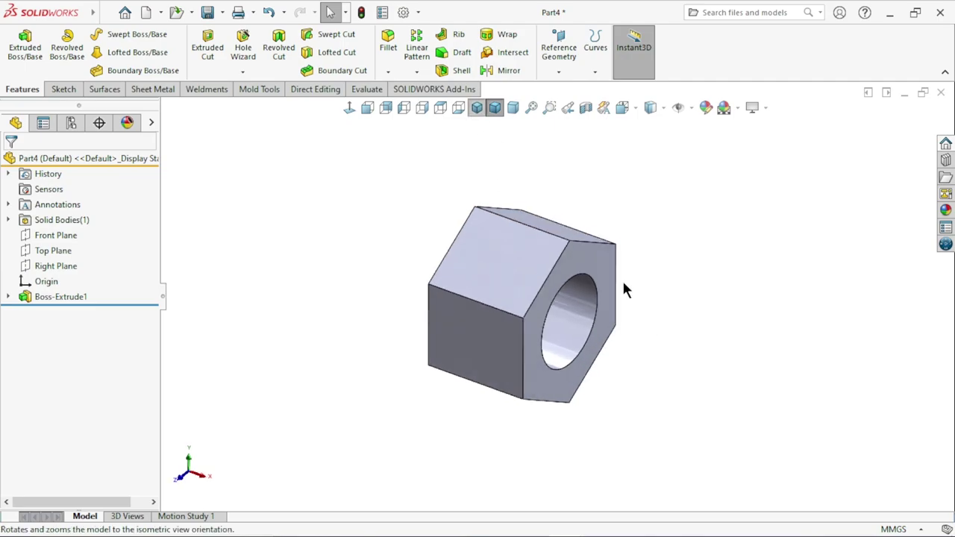
- Start a sketch on the nut's front face and draw a circle centred on the origin
{"action": "left_click", "coordinate": [679, 242]}
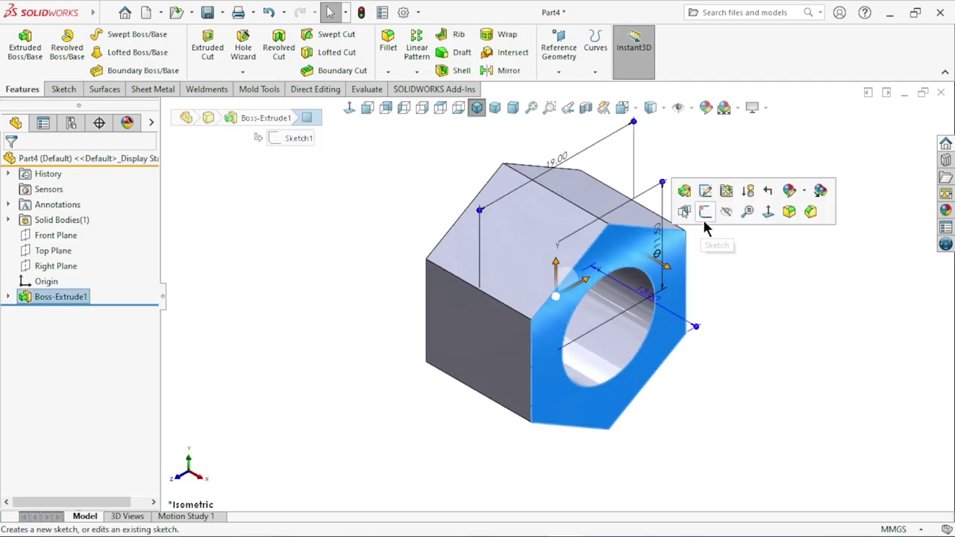
{"action": "left_click", "coordinate": [706, 212]}
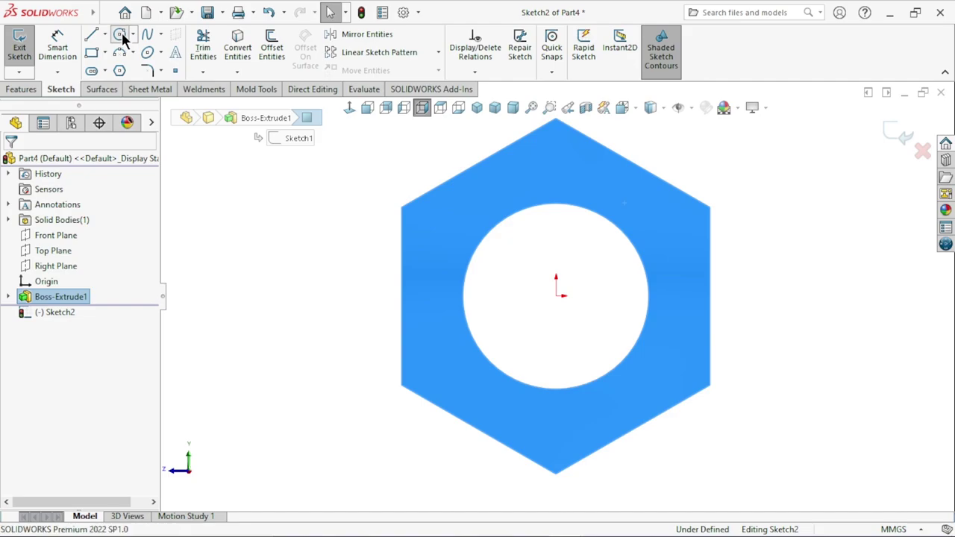
{"action": "left_click", "coordinate": [119, 34]}
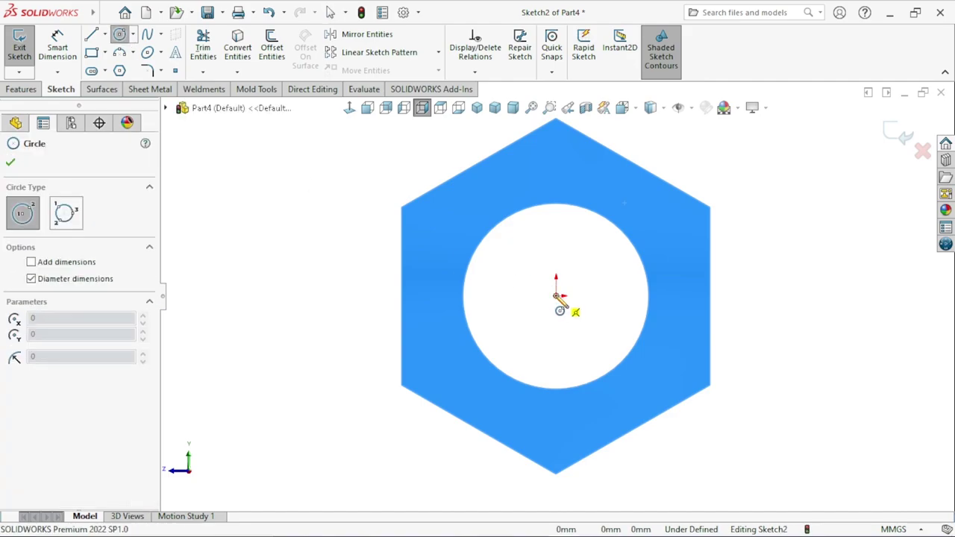
{"action": "left_click", "coordinate": [556, 295]}
{"action": "left_click", "coordinate": [450, 228]}
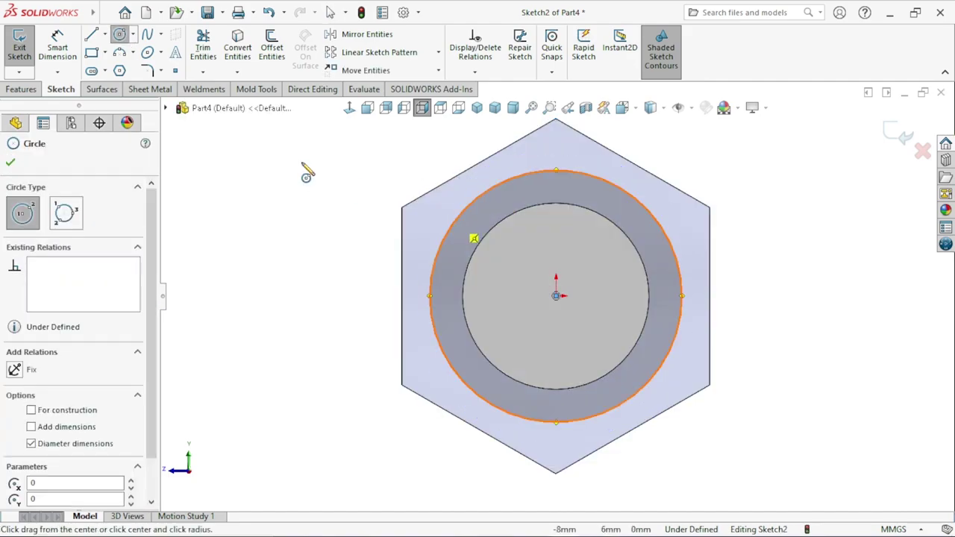
- Dimension the circle to 15 mm diameter and exit the sketch
{"action": "left_click", "coordinate": [58, 46]}
{"action": "left_click", "coordinate": [684, 305]}
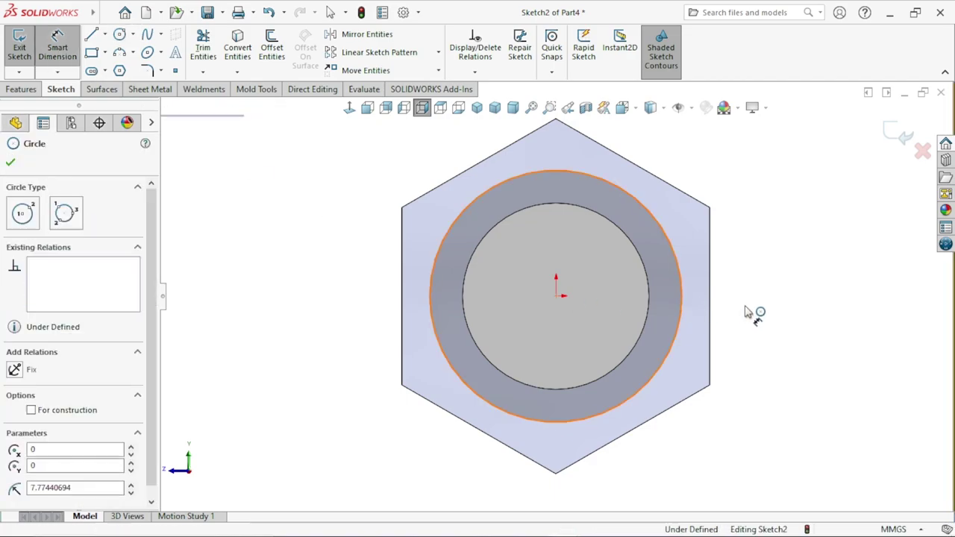
{"action": "left_click", "coordinate": [757, 306]}
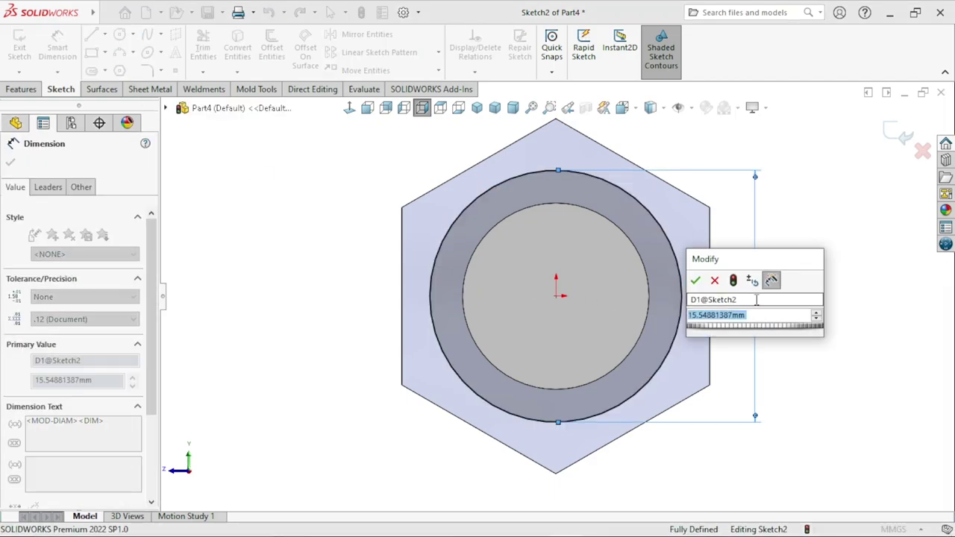
{"action": "type", "text": "15"}
{"action": "left_click", "coordinate": [694, 280]}
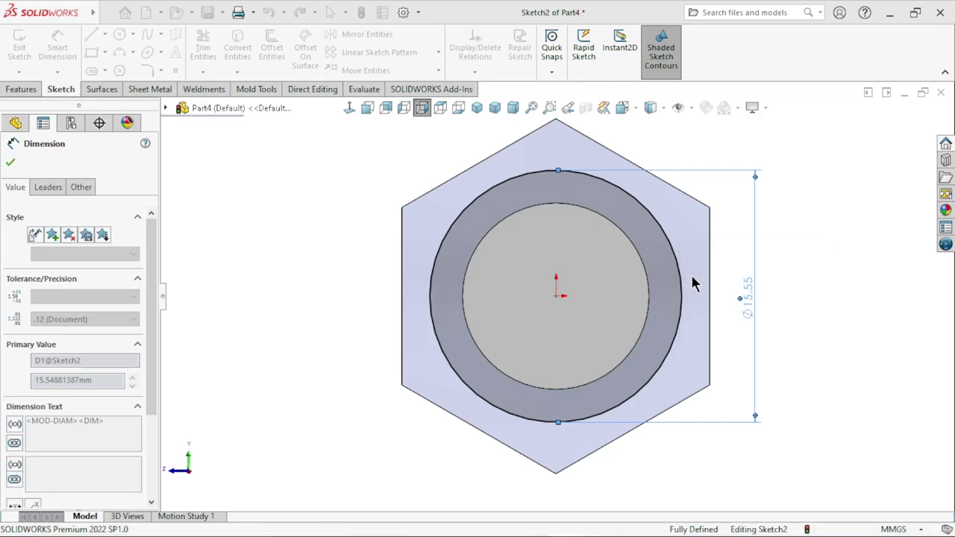
{"action": "left_click", "coordinate": [11, 161]}
{"action": "key", "text": "ctrl+7"}
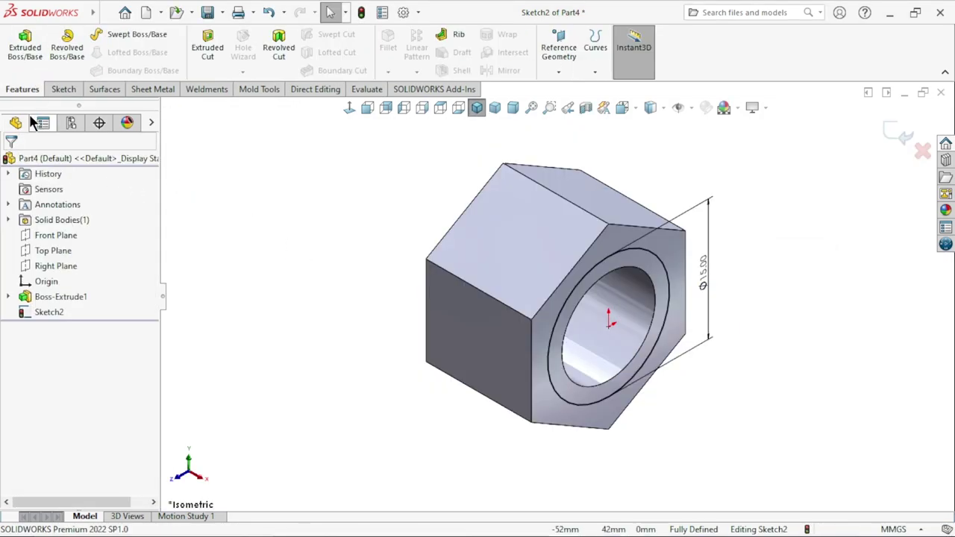
{"action": "left_click", "coordinate": [210, 58]}
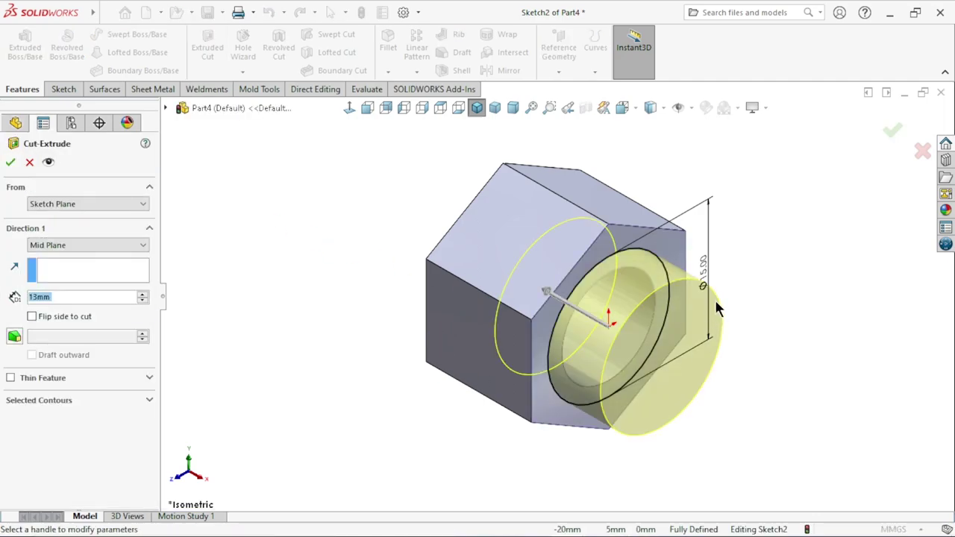
- Set the cut to Blind at 11 mm depth and apply it as the counterbore
{"action": "scroll", "coordinate": [716, 308], "scroll_direction": "up", "scroll_amount": 1}
{"action": "scroll", "coordinate": [742, 289], "scroll_direction": "up", "scroll_amount": 2}
{"action": "scroll", "coordinate": [653, 296], "scroll_direction": "down", "scroll_amount": 4}
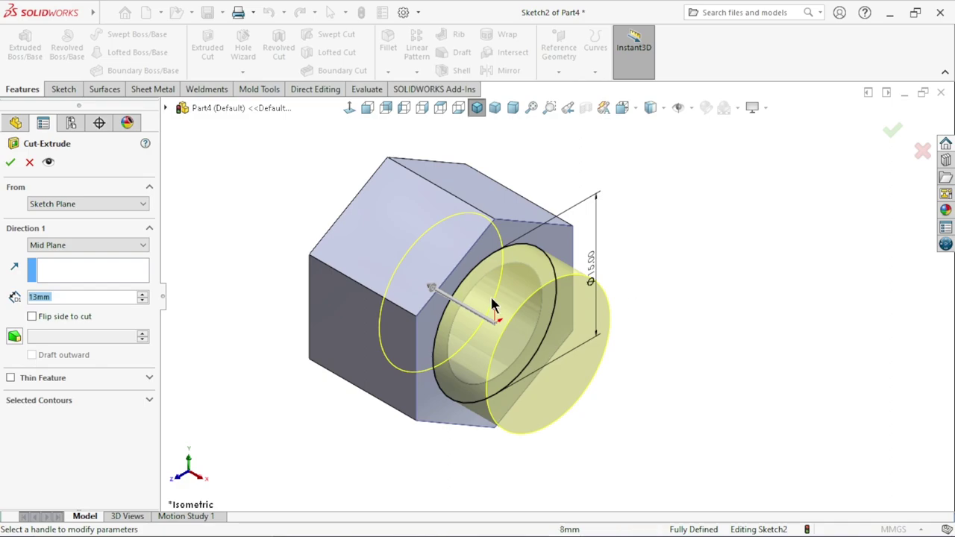
{"action": "left_click", "coordinate": [44, 245]}
{"action": "left_click", "coordinate": [47, 247]}
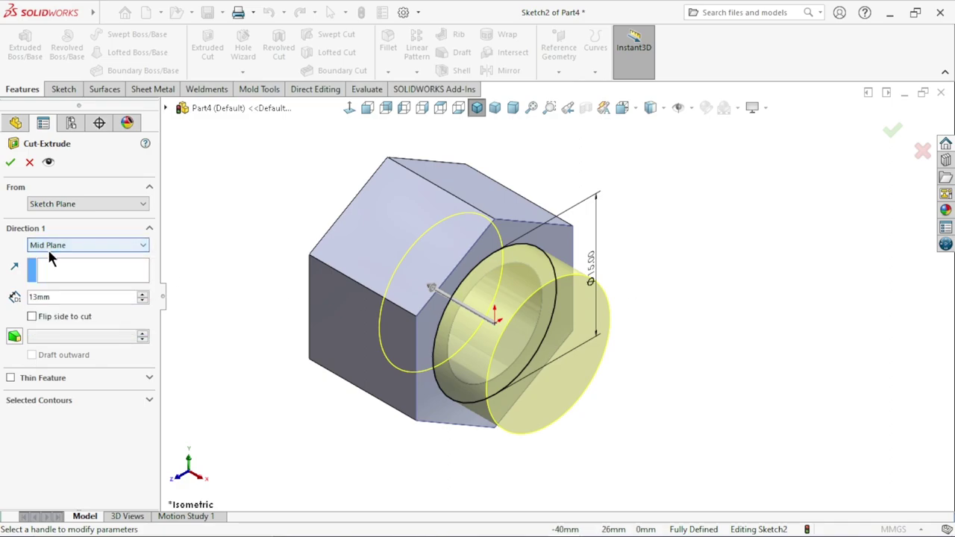
{"action": "left_click", "coordinate": [49, 248]}
{"action": "left_click", "coordinate": [39, 258]}
{"action": "left_click", "coordinate": [78, 296]}
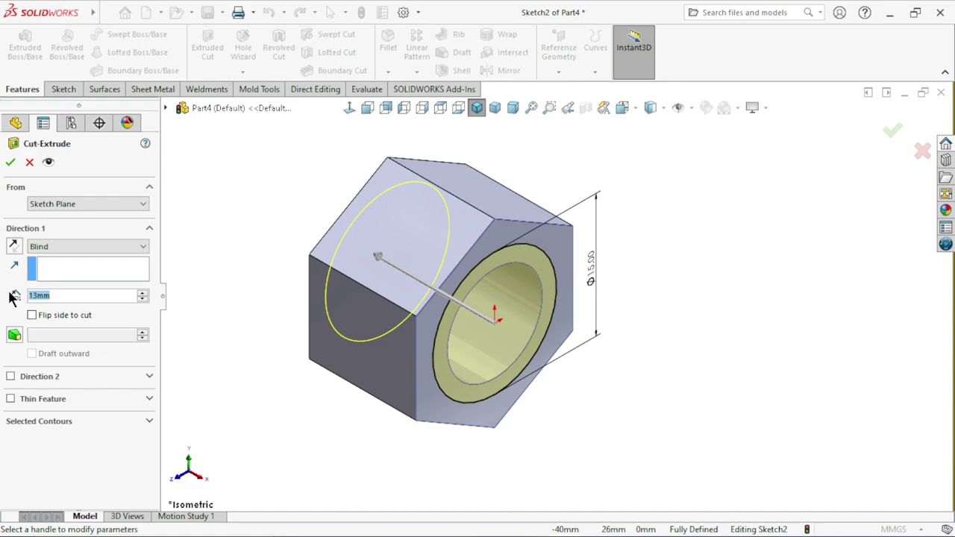
{"action": "type", "text": "11"}
{"action": "key", "text": "Return"}
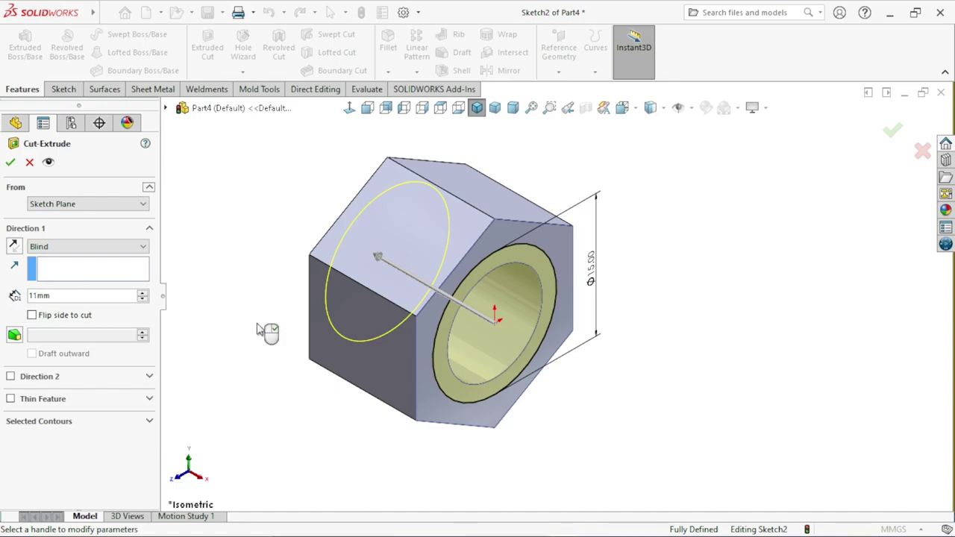
{"action": "left_click", "coordinate": [9, 161]}
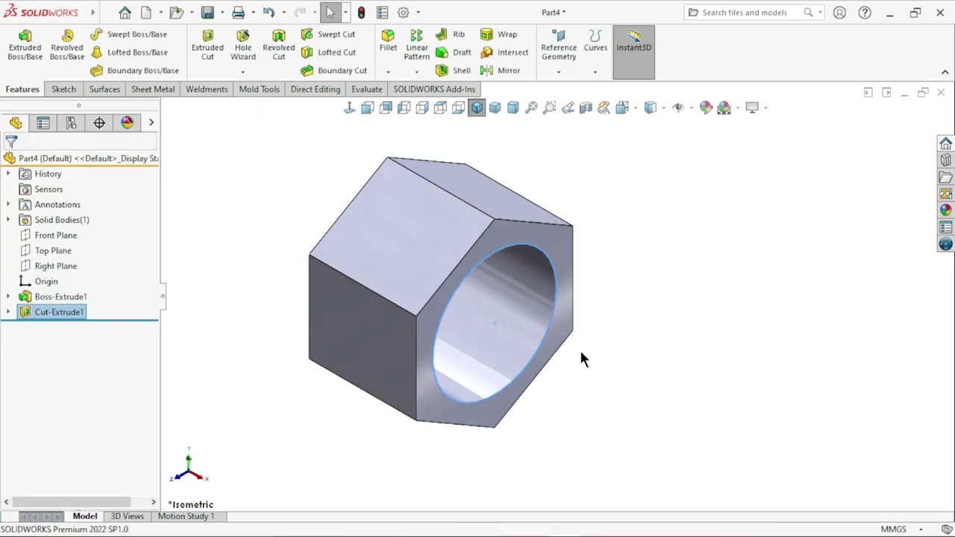
- On the opposite hex face, sketch a circle from the origin out to the hexagon's edge
{"action": "mouse_move", "coordinate": [684, 329]}
{"action": "middle_mouse_down"}
{"action": "mouse_move", "coordinate": [584, 221]}
{"action": "mouse_move", "coordinate": [646, 341]}
{"action": "middle_mouse_up"}
{"action": "left_click", "coordinate": [582, 258]}
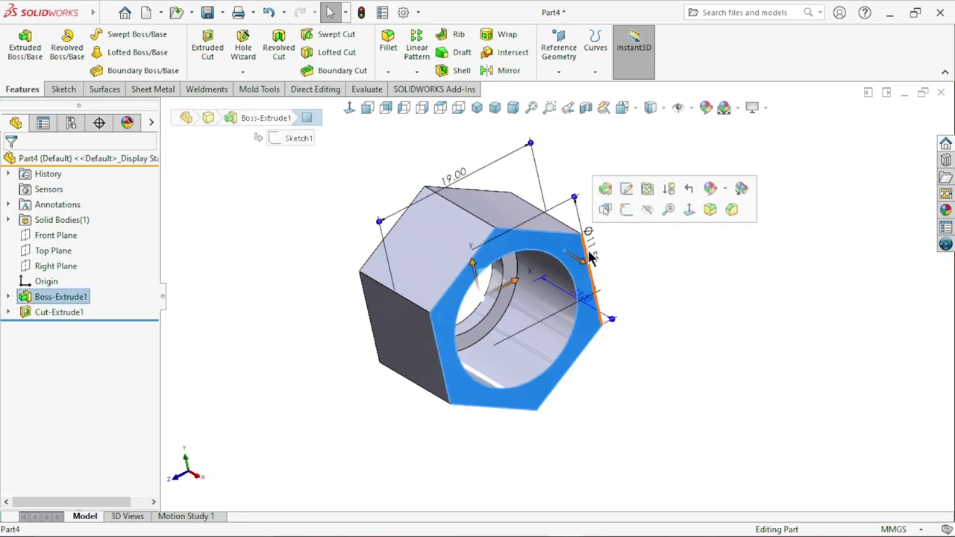
{"action": "left_click", "coordinate": [626, 211]}
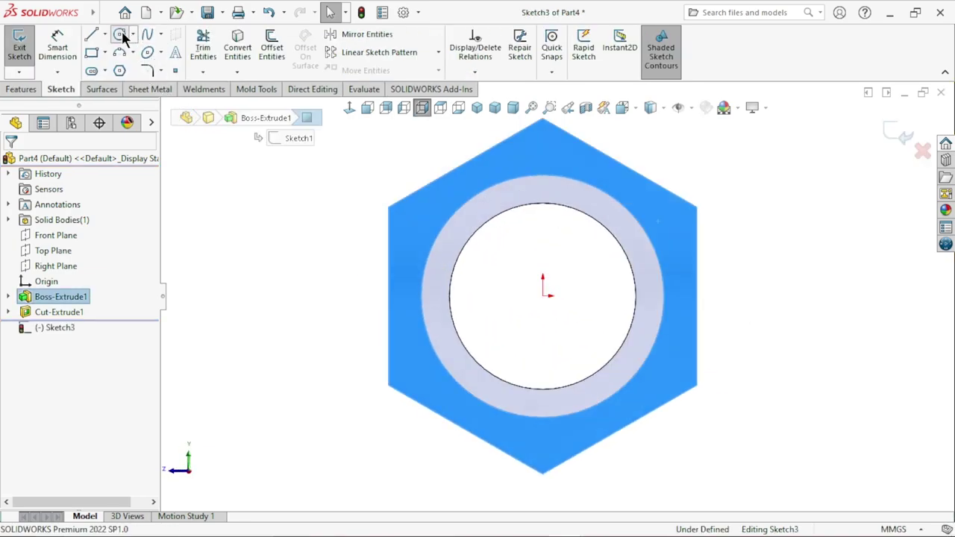
{"action": "left_click", "coordinate": [121, 34]}
{"action": "left_click", "coordinate": [542, 296]}
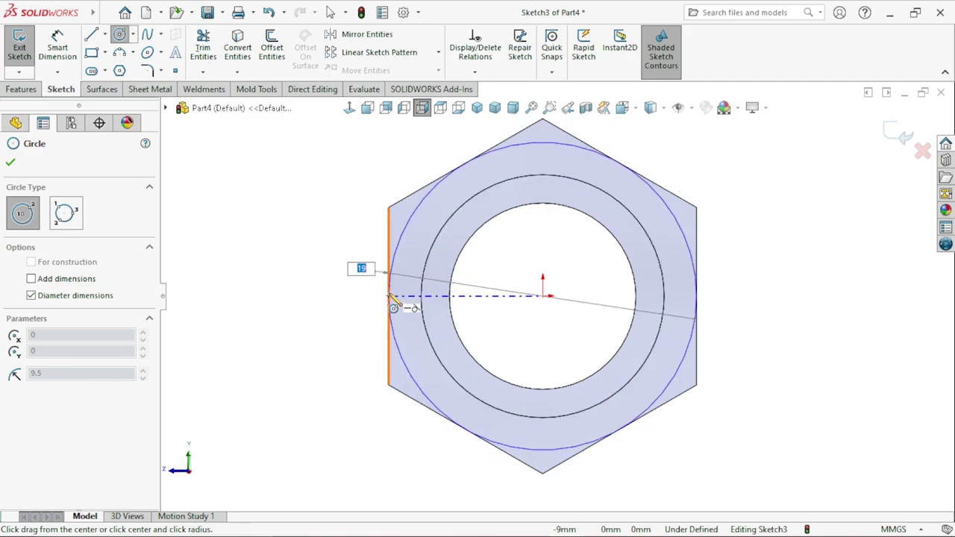
{"action": "left_click", "coordinate": [389, 302]}
{"action": "right_click", "coordinate": [291, 255]}
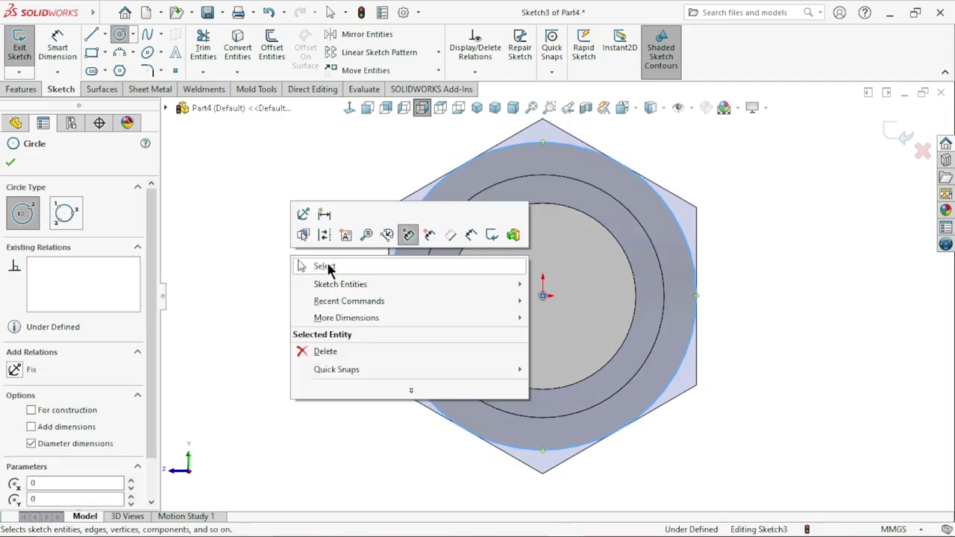
{"action": "left_click", "coordinate": [329, 266]}
- Make the circle tangent to a hexagon edge so the sketch is fully defined
{"action": "scroll", "coordinate": [616, 304], "scroll_direction": "up", "scroll_amount": 2}
{"action": "scroll", "coordinate": [616, 305], "scroll_direction": "down", "scroll_amount": 3}
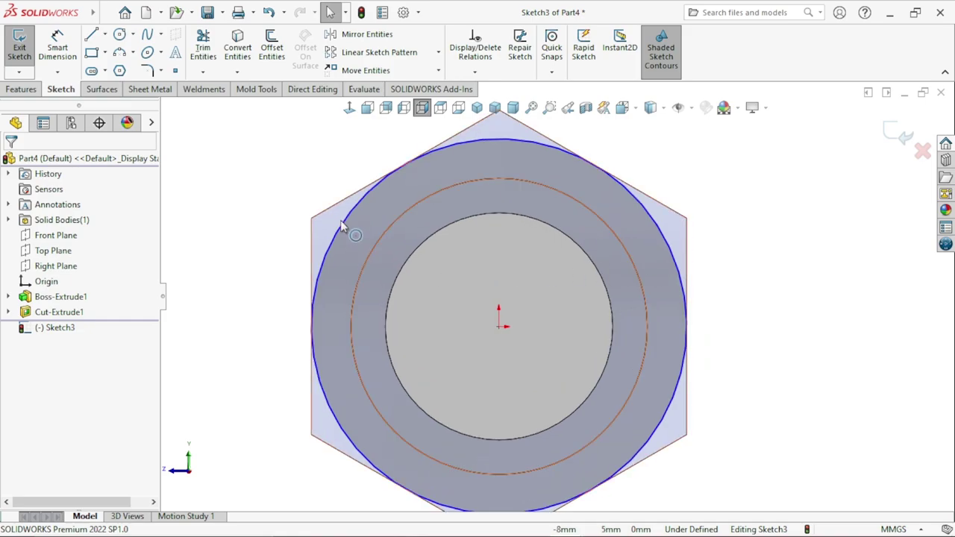
{"action": "left_click", "coordinate": [308, 291]}
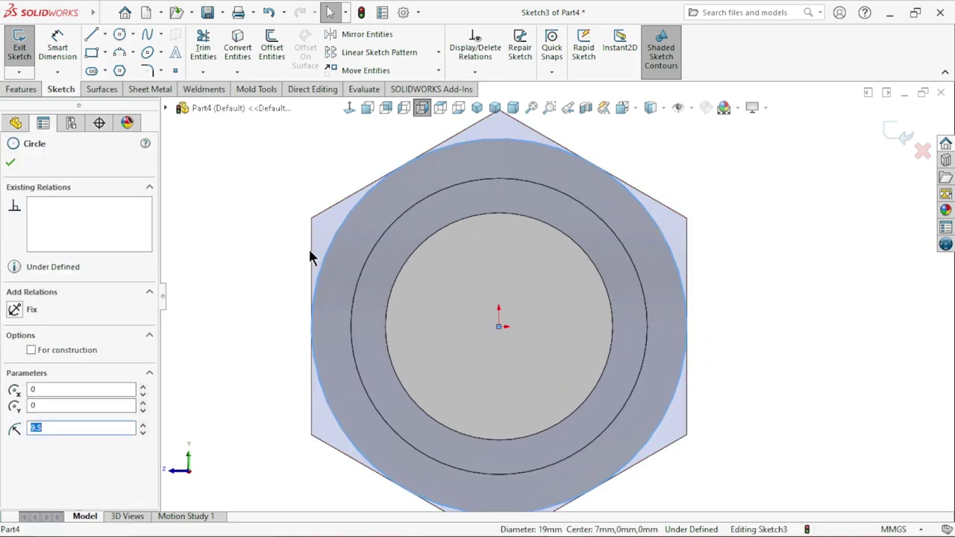
{"action": "left_click", "coordinate": [310, 252], "text": "ctrl"}
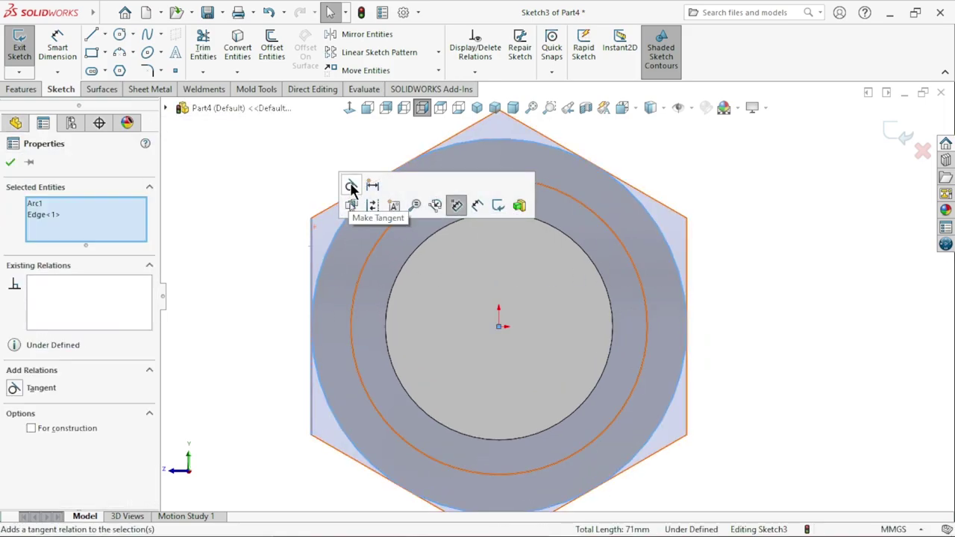
{"action": "left_click", "coordinate": [263, 273]}
{"action": "scroll", "coordinate": [515, 287], "scroll_direction": "up", "scroll_amount": 3}
{"action": "scroll", "coordinate": [485, 298], "scroll_direction": "down", "scroll_amount": 2}
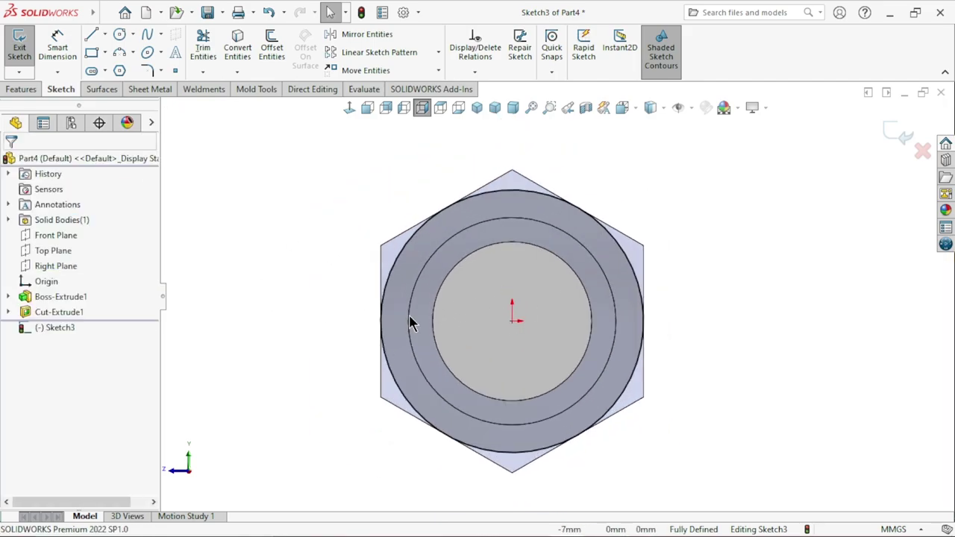
{"action": "left_click", "coordinate": [22, 89]}
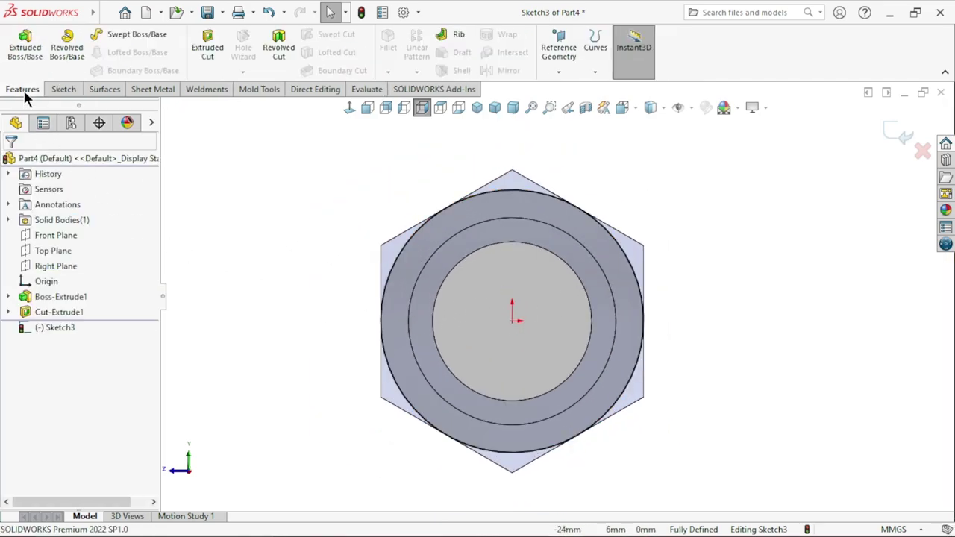
- Cut outside the circle 75 mm deep with a 45° draft to trim the hex corners
{"action": "left_click", "coordinate": [208, 46]}
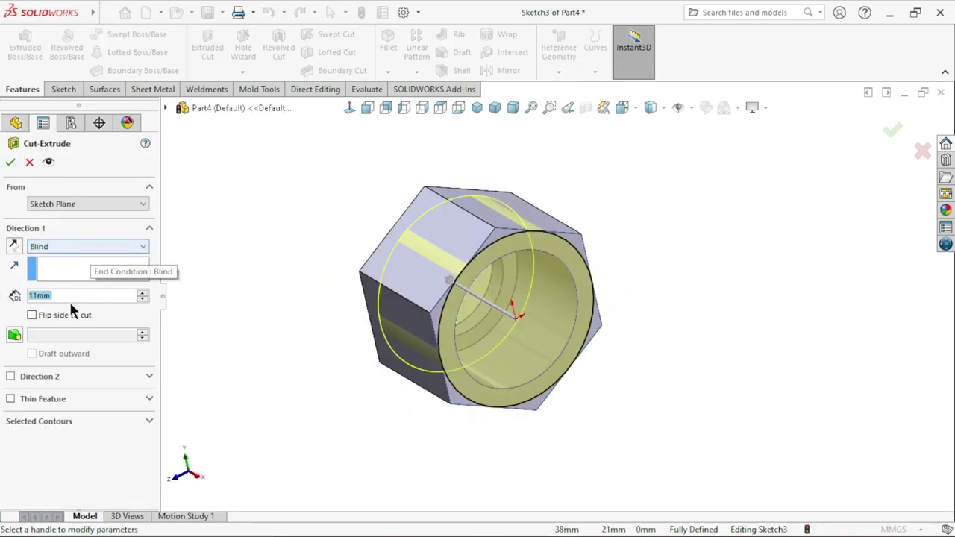
{"action": "scroll", "coordinate": [149, 297], "scroll_direction": "up", "scroll_amount": 8}
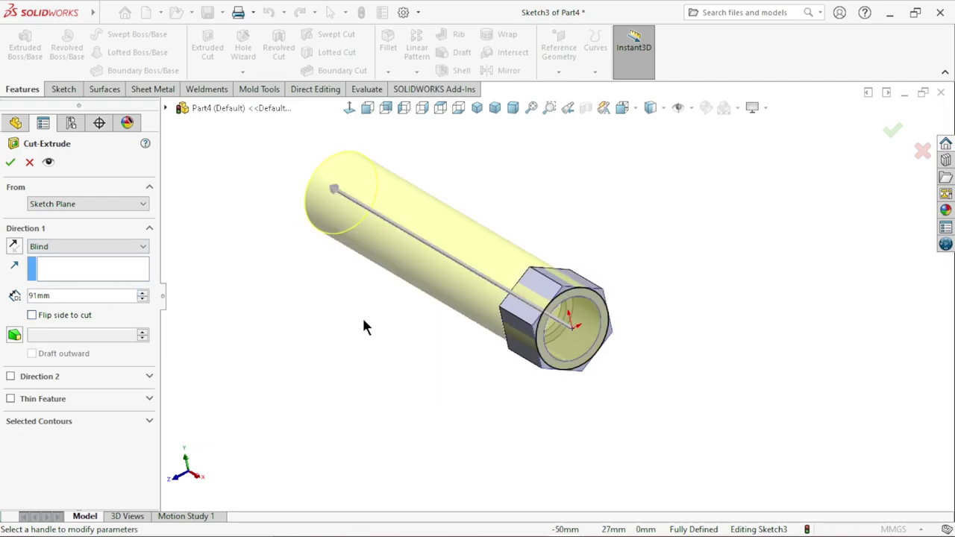
{"action": "type", "text": "7"}
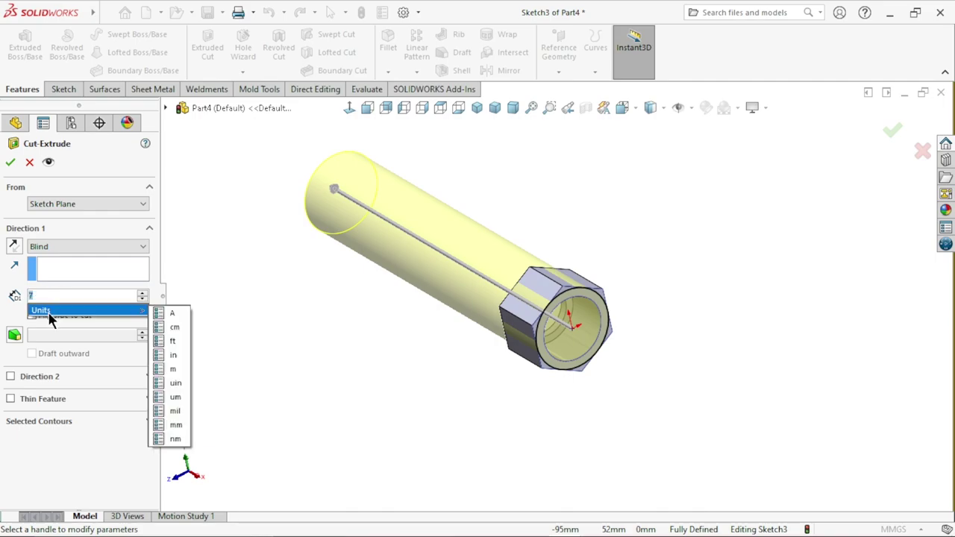
{"action": "type", "text": "5"}
{"action": "key", "text": "Return"}
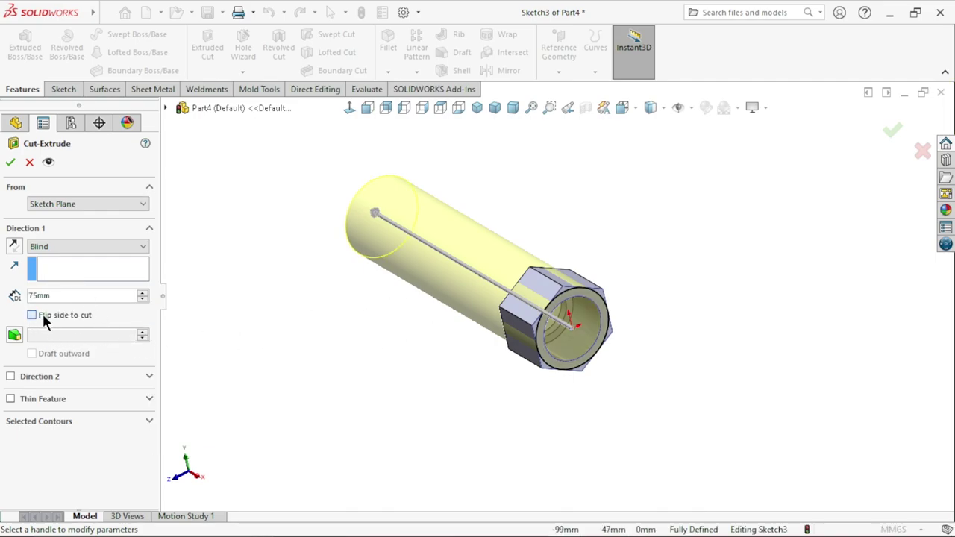
{"action": "left_click", "coordinate": [43, 316]}
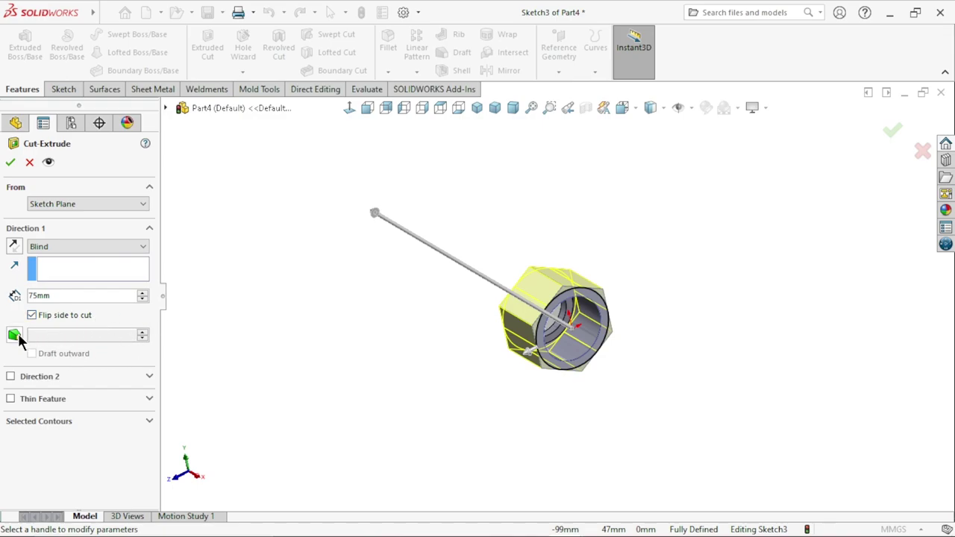
{"action": "left_click", "coordinate": [15, 336]}
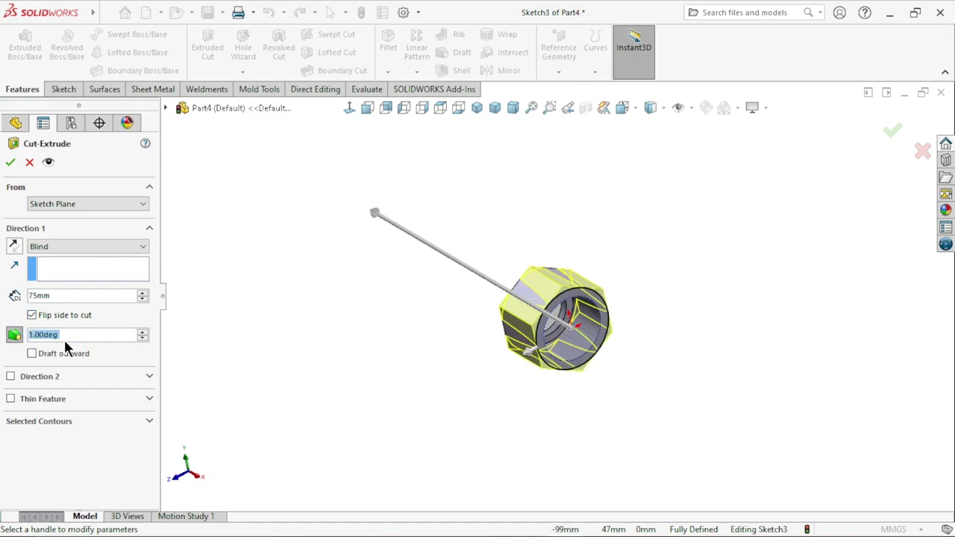
{"action": "type", "text": "4"}
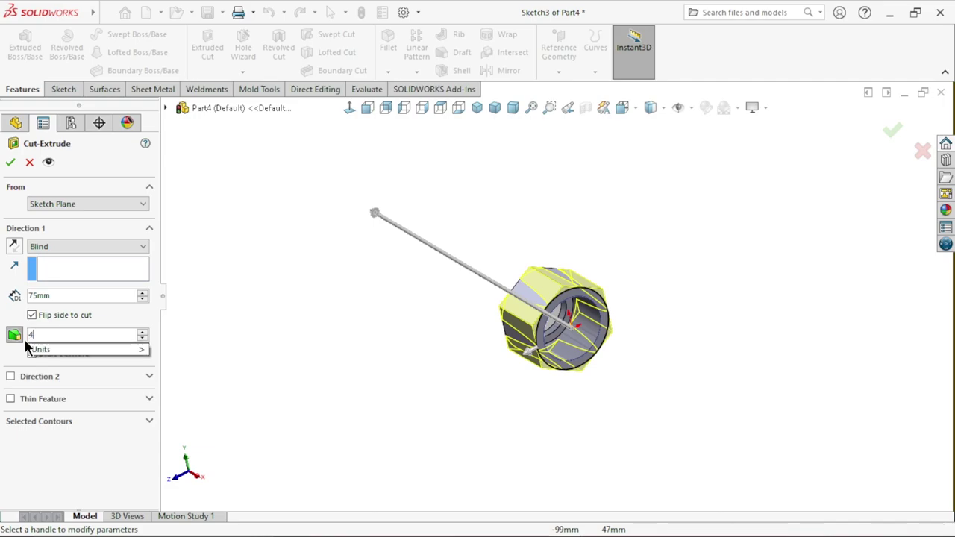
{"action": "type", "text": "5"}
{"action": "key", "text": "Return"}
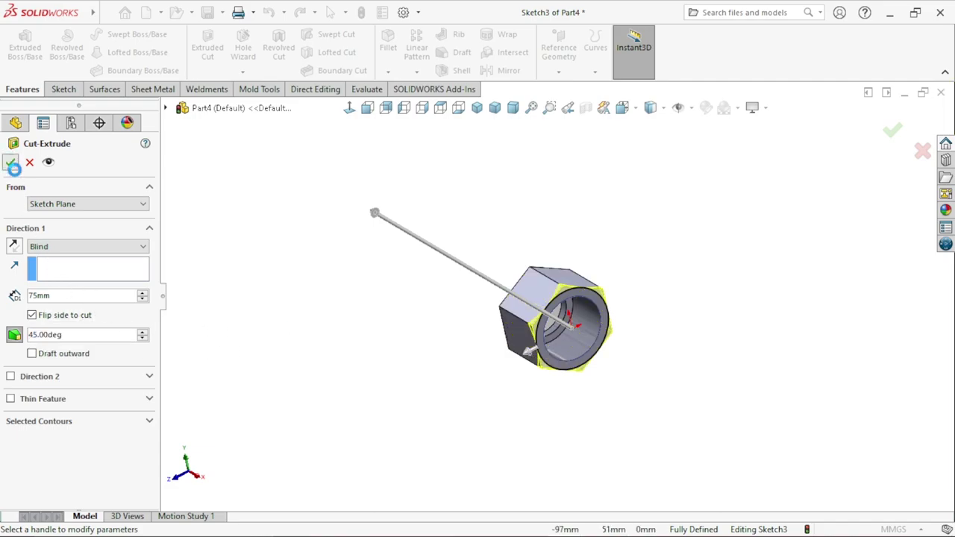
{"action": "left_click", "coordinate": [10, 163]}
- Mirror Cut-Extrude2 about the Right Plane onto the nut's other face
{"action": "scroll", "coordinate": [575, 311], "scroll_direction": "down", "scroll_amount": 2}
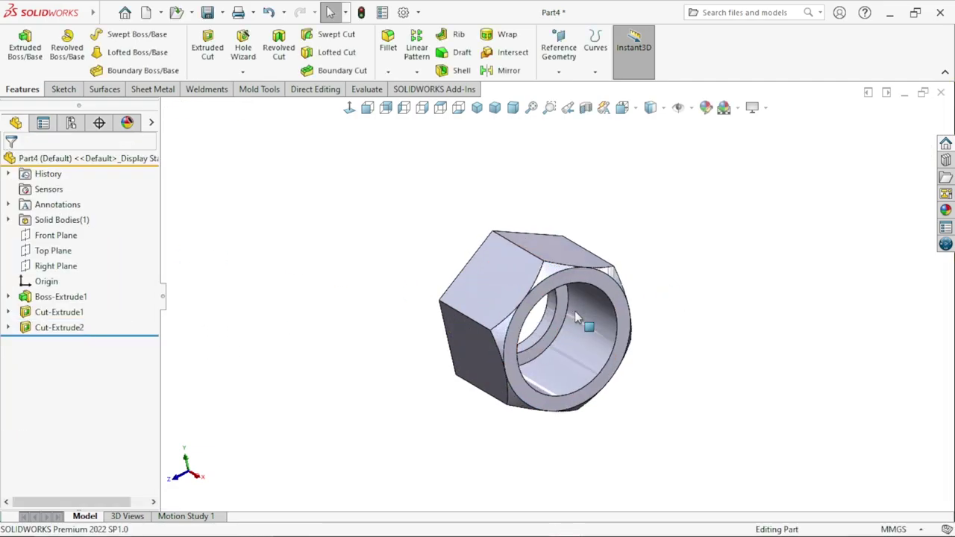
{"action": "scroll", "coordinate": [574, 311], "scroll_direction": "down", "scroll_amount": 3}
{"action": "scroll", "coordinate": [580, 363], "scroll_direction": "up", "scroll_amount": 2}
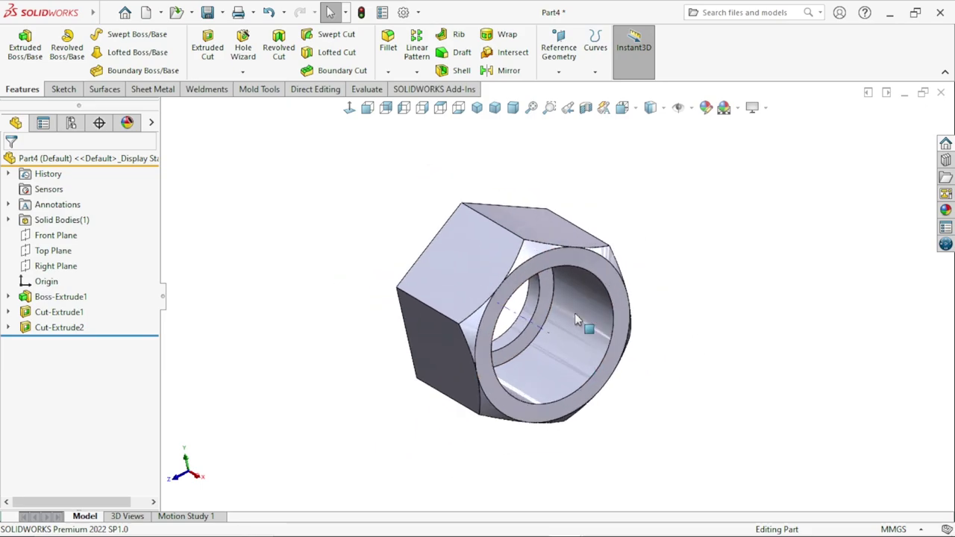
{"action": "scroll", "coordinate": [575, 313], "scroll_direction": "down", "scroll_amount": 1}
{"action": "left_click", "coordinate": [500, 69]}
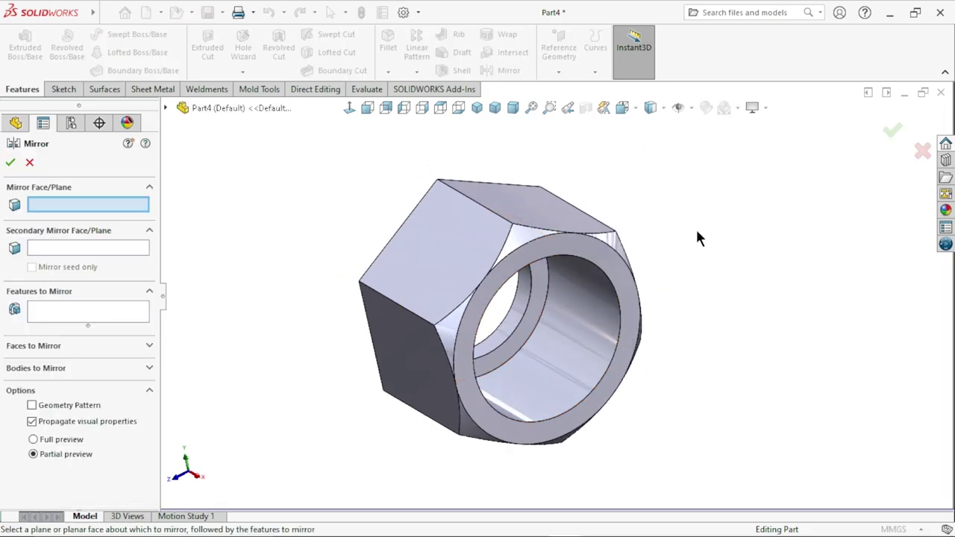
{"action": "left_click", "coordinate": [167, 108]}
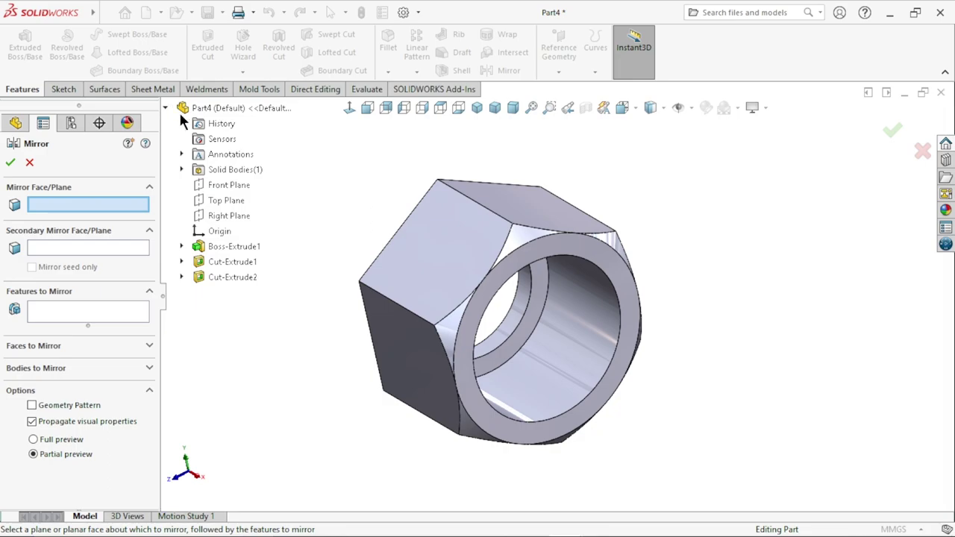
{"action": "left_click", "coordinate": [221, 218]}
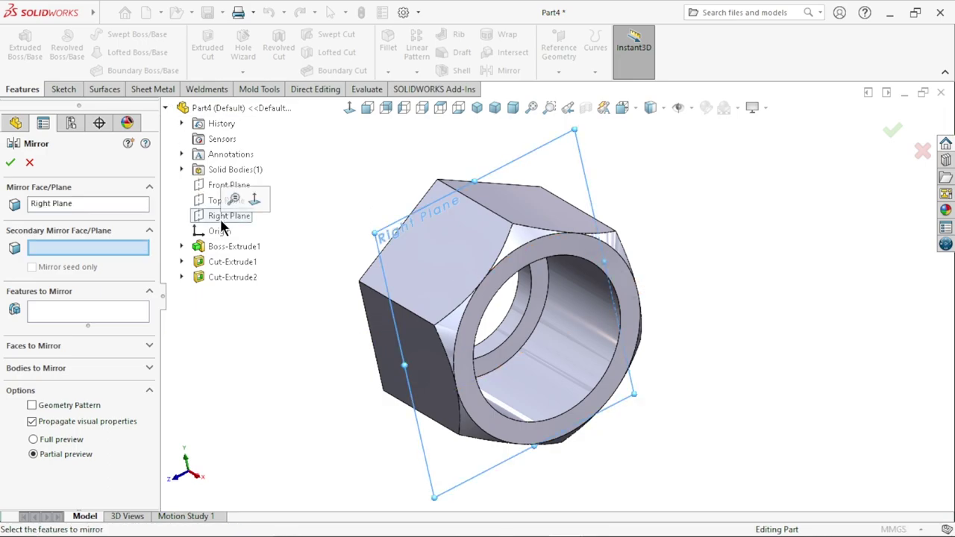
{"action": "left_click", "coordinate": [86, 319]}
{"action": "left_click", "coordinate": [220, 282]}
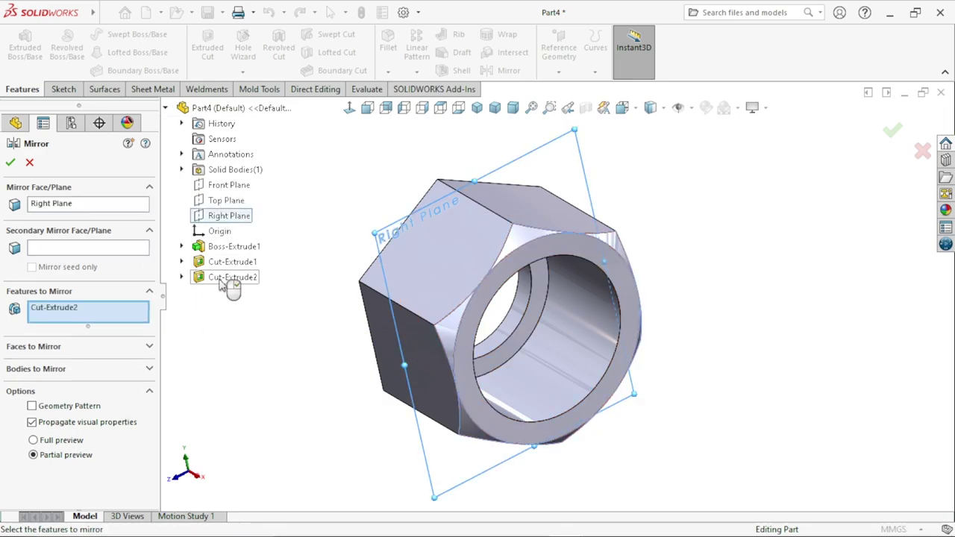
{"action": "left_click", "coordinate": [14, 162]}
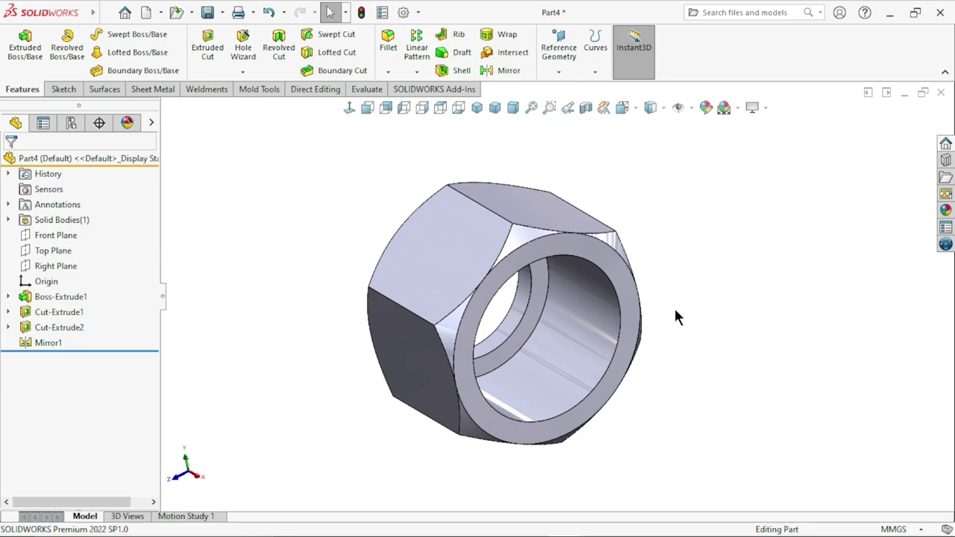
{"action": "scroll", "coordinate": [560, 302], "scroll_direction": "up", "scroll_amount": 3}
{"action": "scroll", "coordinate": [560, 302], "scroll_direction": "down", "scroll_amount": 3}
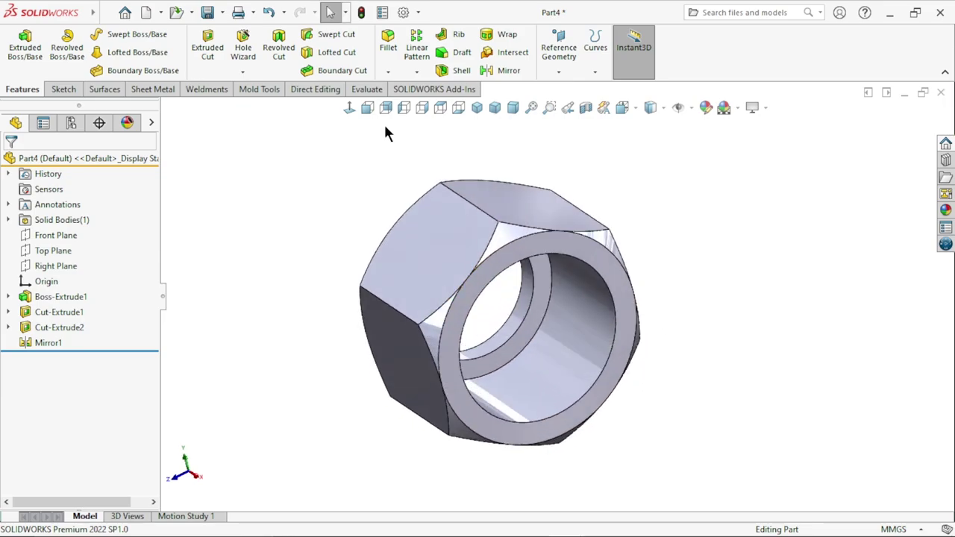
- Chamfer the bore's front circular edge by 1 mm at 45°
{"action": "left_click", "coordinate": [388, 70]}
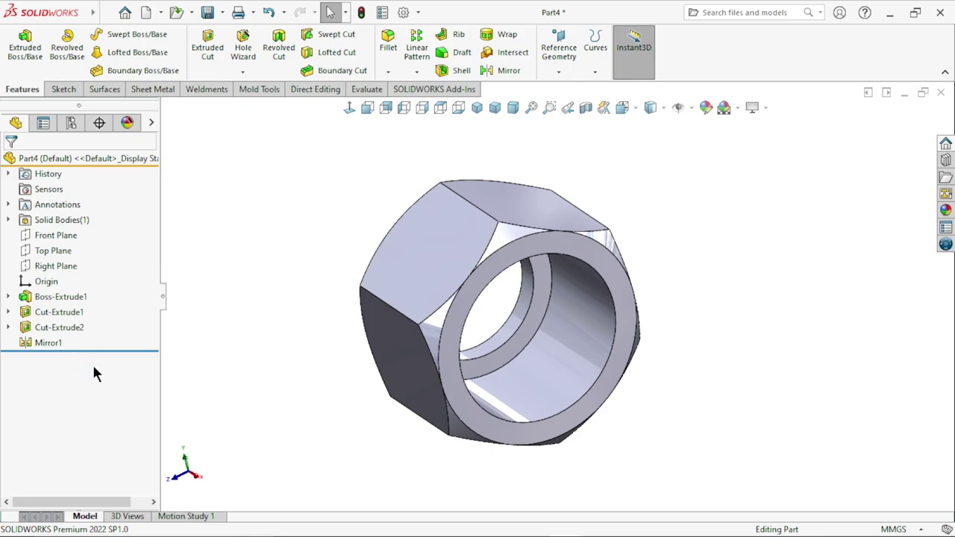
{"action": "left_click", "coordinate": [87, 444]}
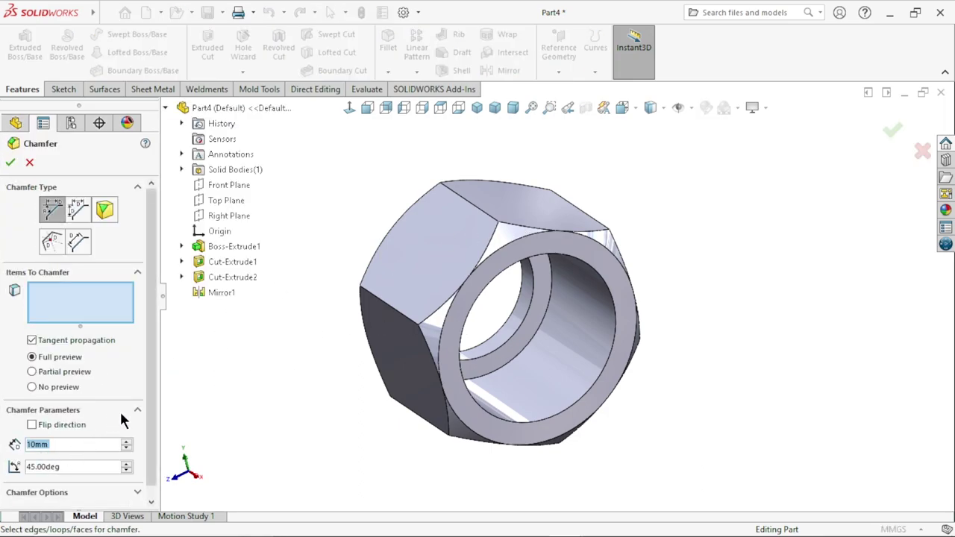
{"action": "type", "text": "1"}
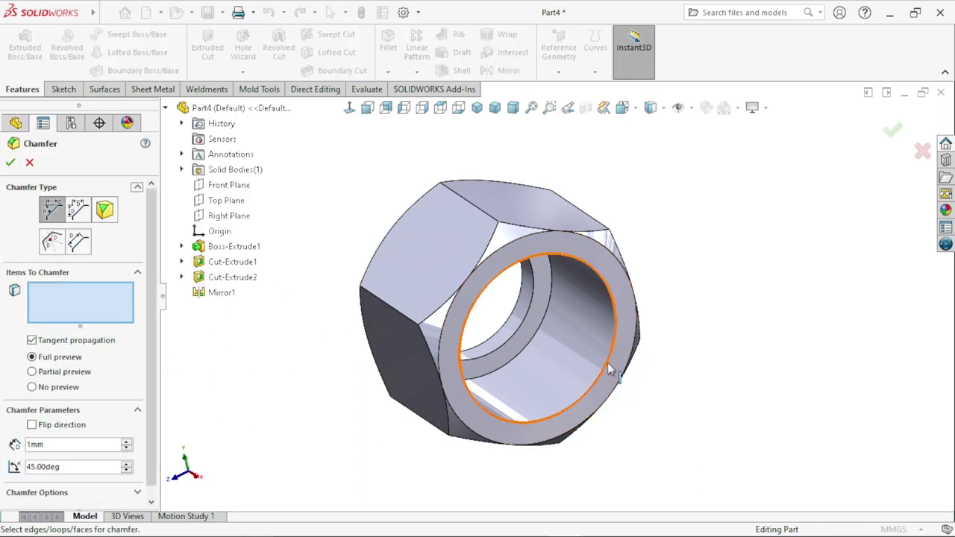
{"action": "left_click", "coordinate": [609, 369]}
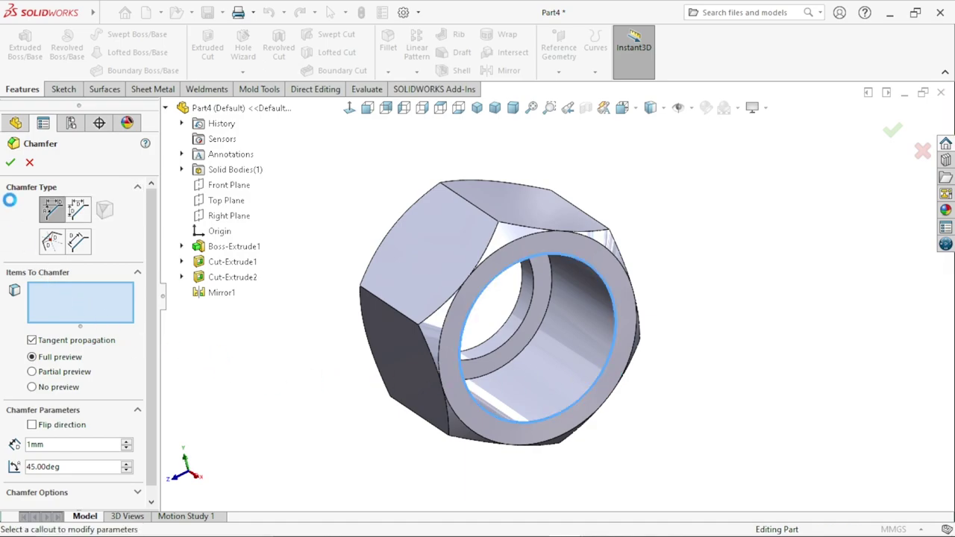
{"action": "left_click", "coordinate": [11, 163]}
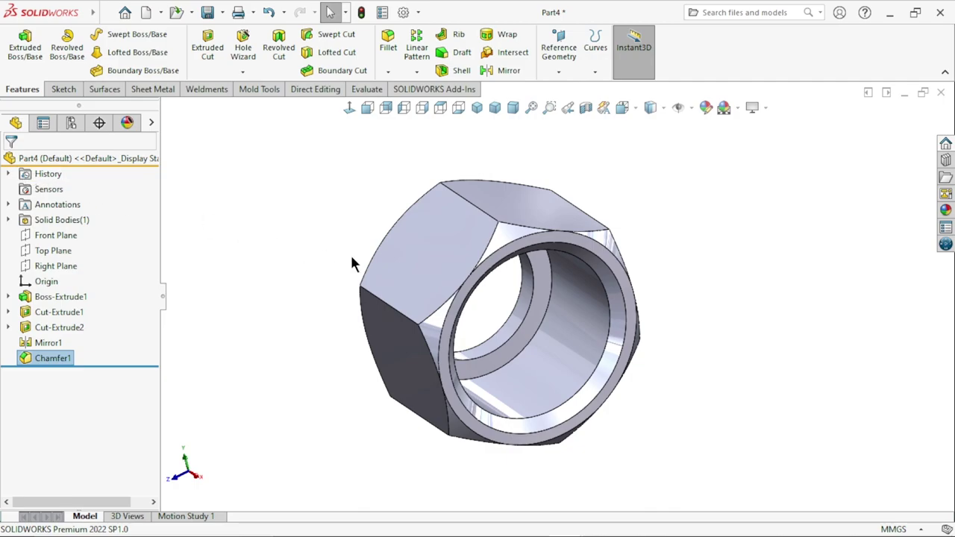
- Chamfer the inner ring face of the bore step by 0.2 mm, then orbit to inspect it
{"action": "scroll", "coordinate": [522, 284], "scroll_direction": "up", "scroll_amount": 3}
{"action": "scroll", "coordinate": [578, 312], "scroll_direction": "down", "scroll_amount": 3}
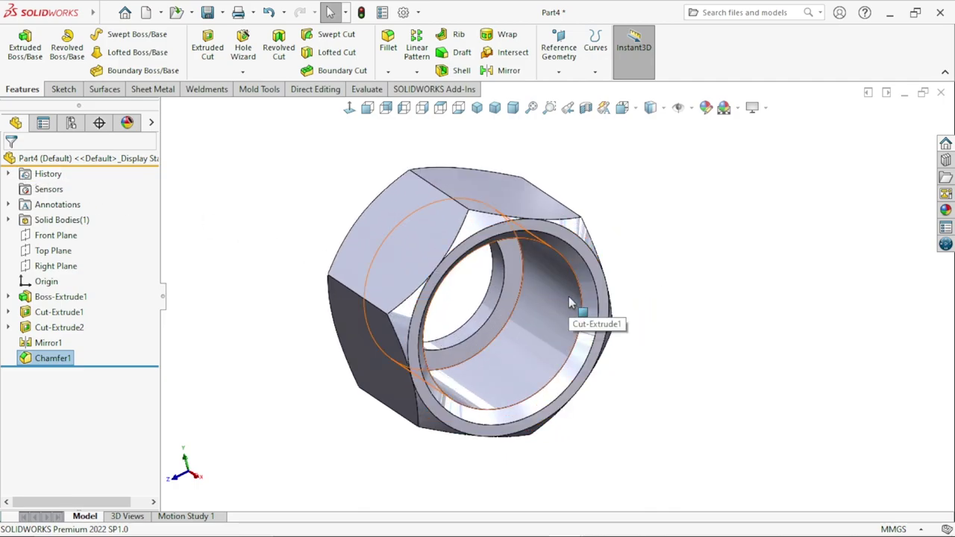
{"action": "scroll", "coordinate": [557, 311], "scroll_direction": "down", "scroll_amount": 2}
{"action": "left_click", "coordinate": [387, 78]}
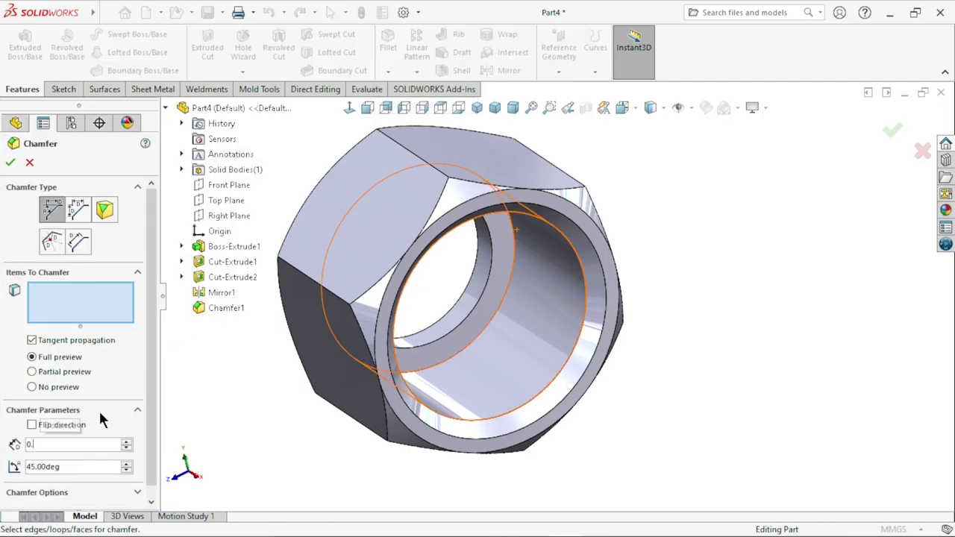
{"action": "type", "text": "0.2mm"}
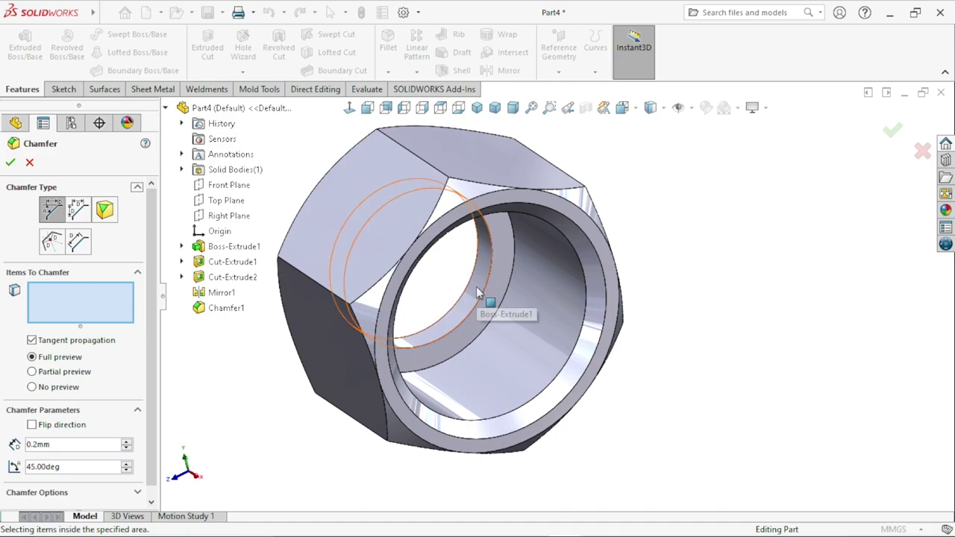
{"action": "left_click", "coordinate": [478, 317]}
{"action": "left_click", "coordinate": [10, 164]}
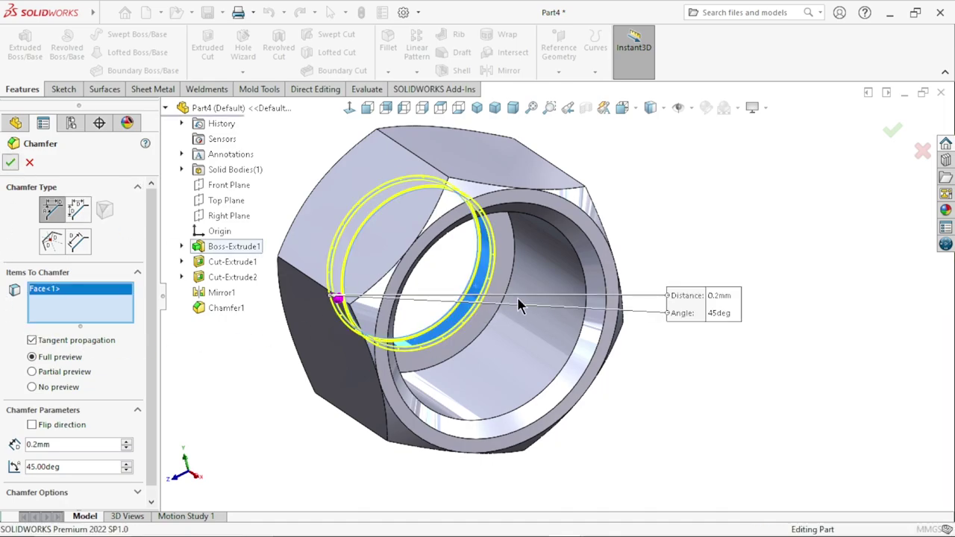
{"action": "scroll", "coordinate": [524, 316], "scroll_direction": "up", "scroll_amount": 4}
{"action": "mouse_move", "coordinate": [523, 316]}
{"action": "middle_mouse_down"}
{"action": "mouse_move", "coordinate": [455, 316]}
{"action": "mouse_move", "coordinate": [540, 351]}
{"action": "mouse_move", "coordinate": [455, 271]}
{"action": "mouse_move", "coordinate": [462, 311]}
{"action": "mouse_move", "coordinate": [379, 271]}
{"action": "mouse_move", "coordinate": [363, 291]}
{"action": "mouse_move", "coordinate": [367, 316]}
{"action": "middle_mouse_up"}
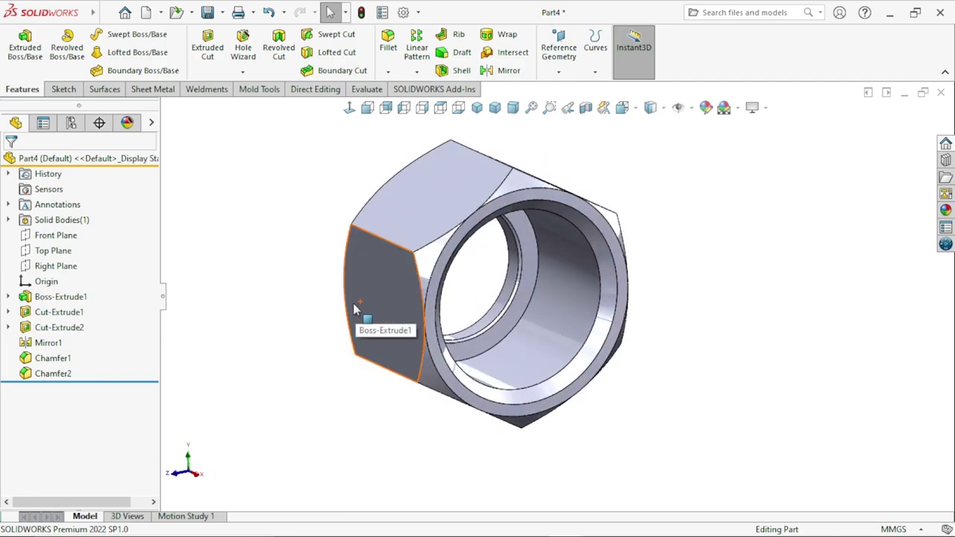
- Start a Thread feature on the bore edge, previewing a Metric Tap M10x1.5 cut thread
{"action": "scroll", "coordinate": [612, 287], "scroll_direction": "up", "scroll_amount": 3}
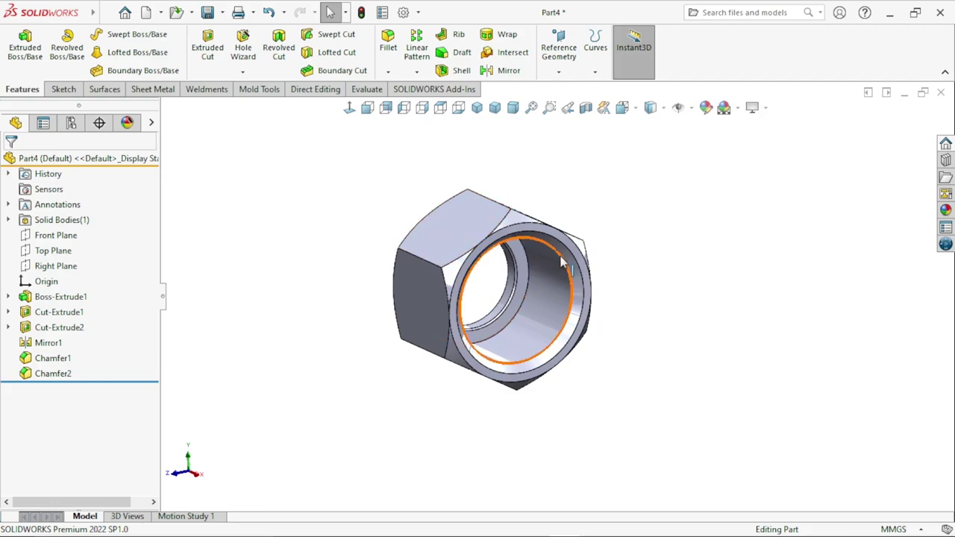
{"action": "scroll", "coordinate": [561, 261], "scroll_direction": "down", "scroll_amount": 2}
{"action": "left_click", "coordinate": [244, 67]}
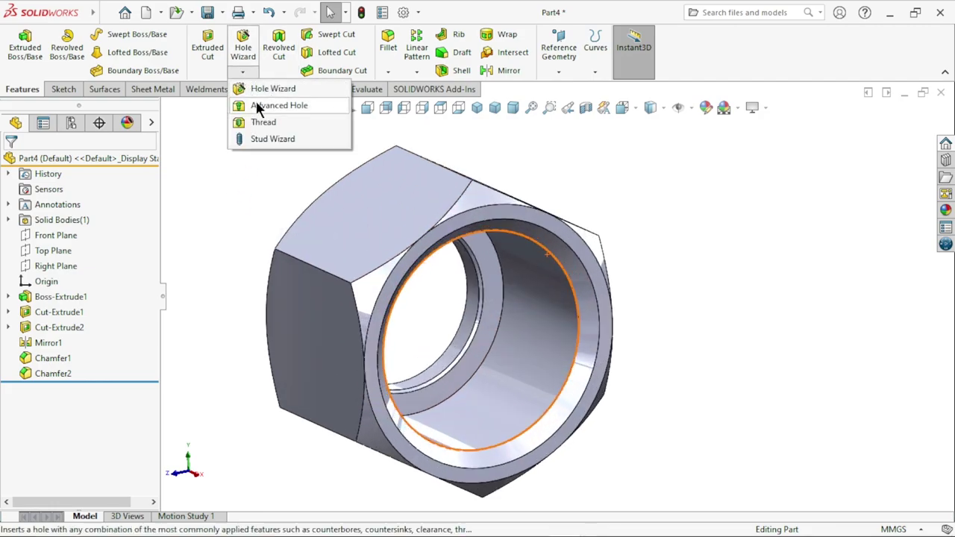
{"action": "left_click", "coordinate": [260, 124]}
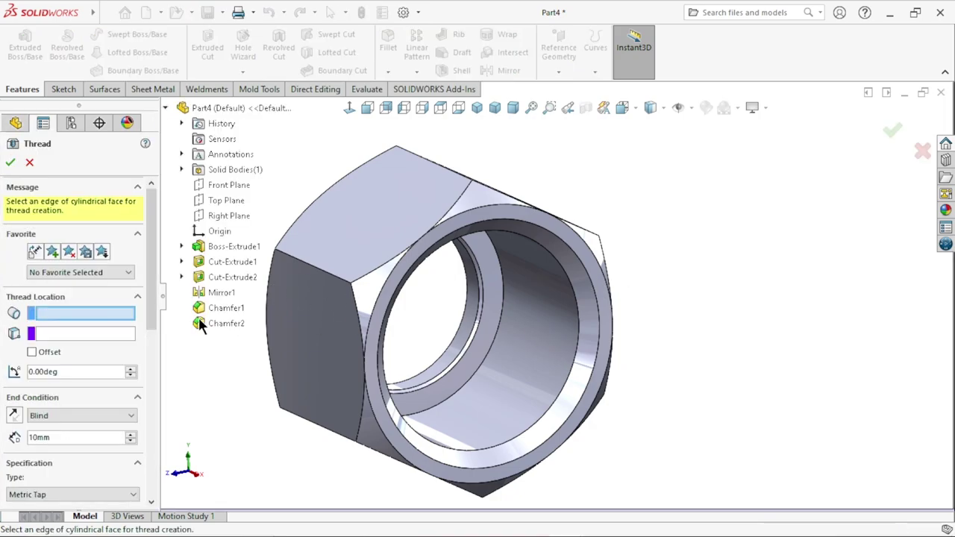
{"action": "left_click_drag", "start_coordinate": [149, 283], "coordinate": [149, 326]}
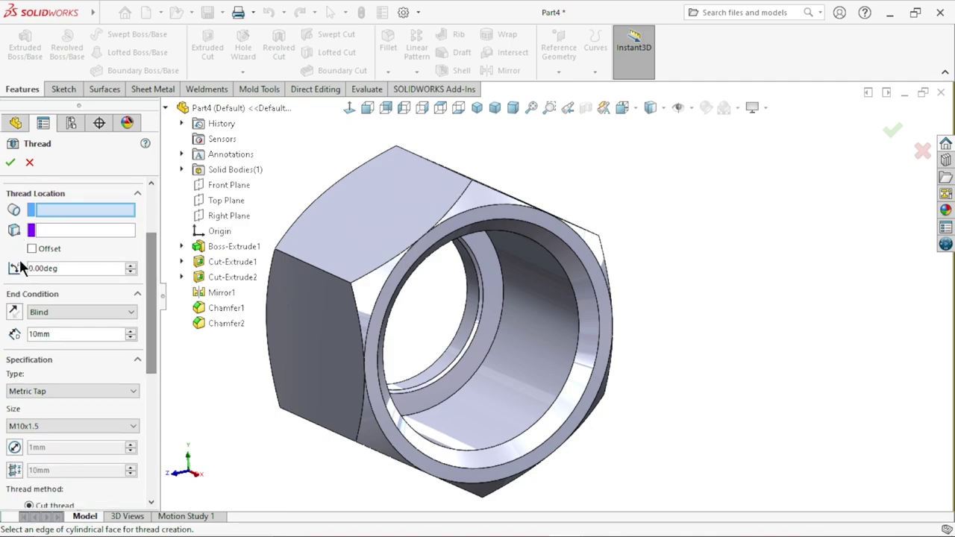
{"action": "left_click", "coordinate": [166, 107]}
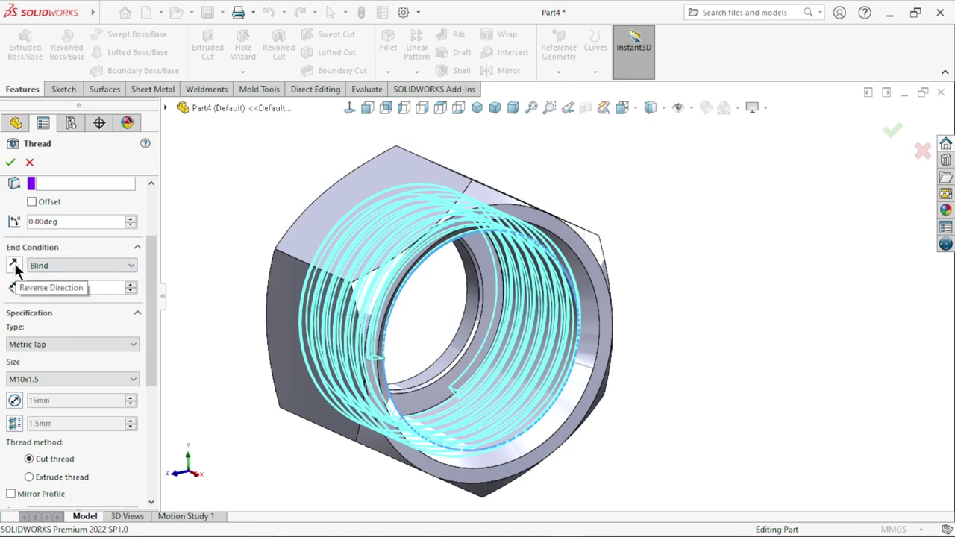
- Set the thread depth to 9 mm and enter 3 for the start angle
{"action": "left_click", "coordinate": [14, 290]}
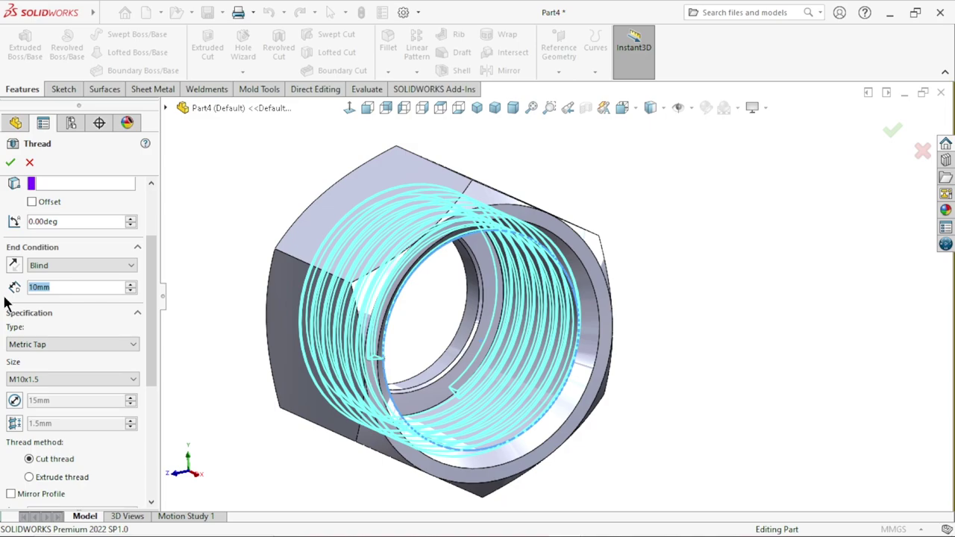
{"action": "type", "text": "9"}
{"action": "key", "text": "Return"}
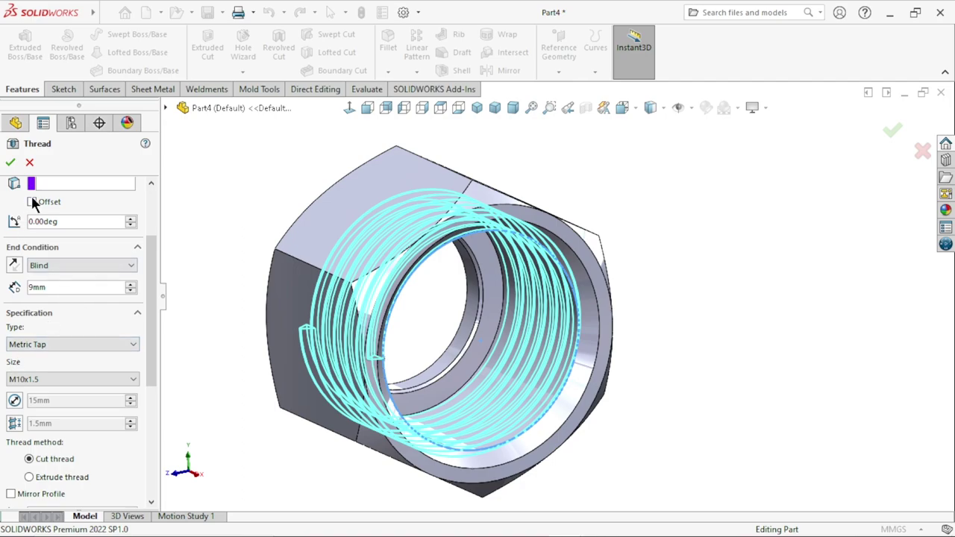
{"action": "left_click", "coordinate": [104, 221]}
{"action": "type", "text": "3"}
{"action": "key", "text": "Return"}
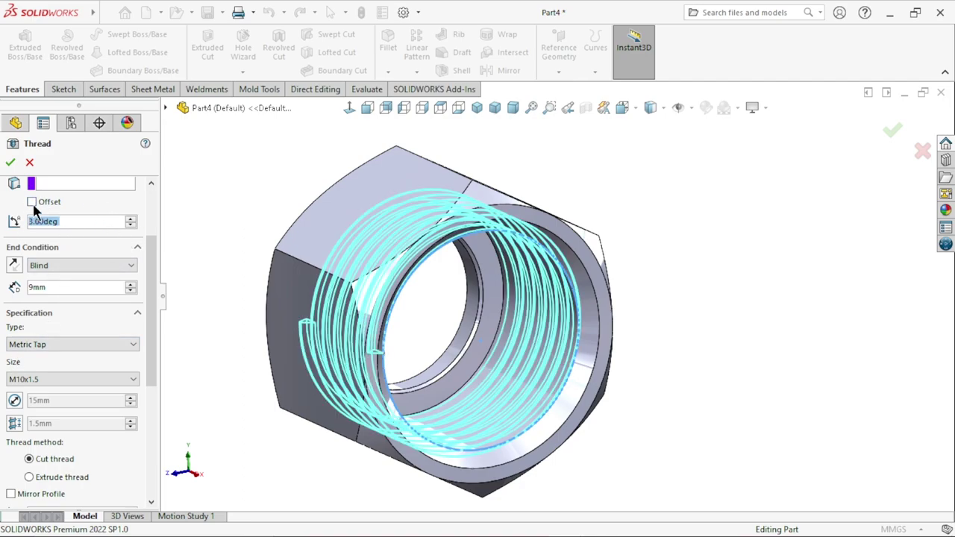
- Enable a 3 mm thread start offset and set the start angle to 0°
{"action": "left_click", "coordinate": [32, 201]}
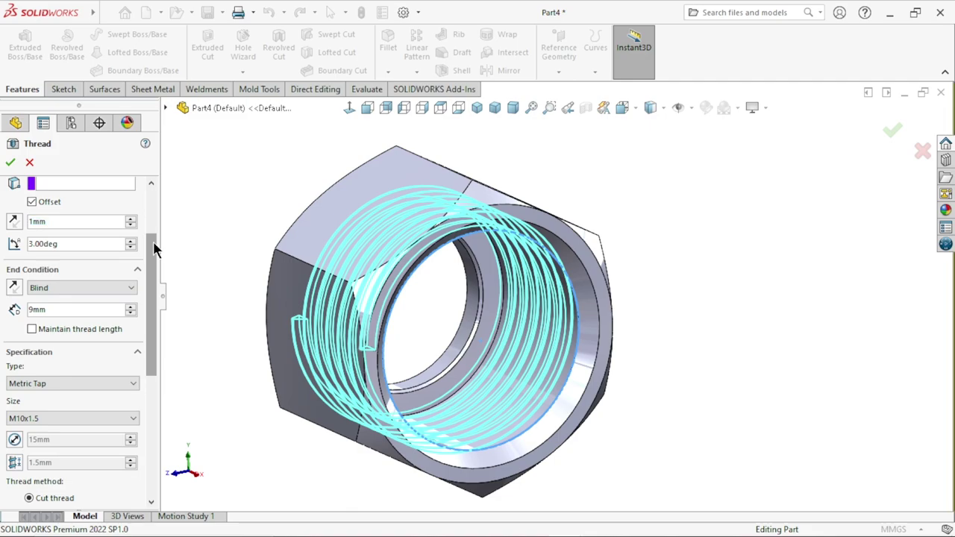
{"action": "scroll", "coordinate": [153, 246], "scroll_direction": "up", "scroll_amount": 2}
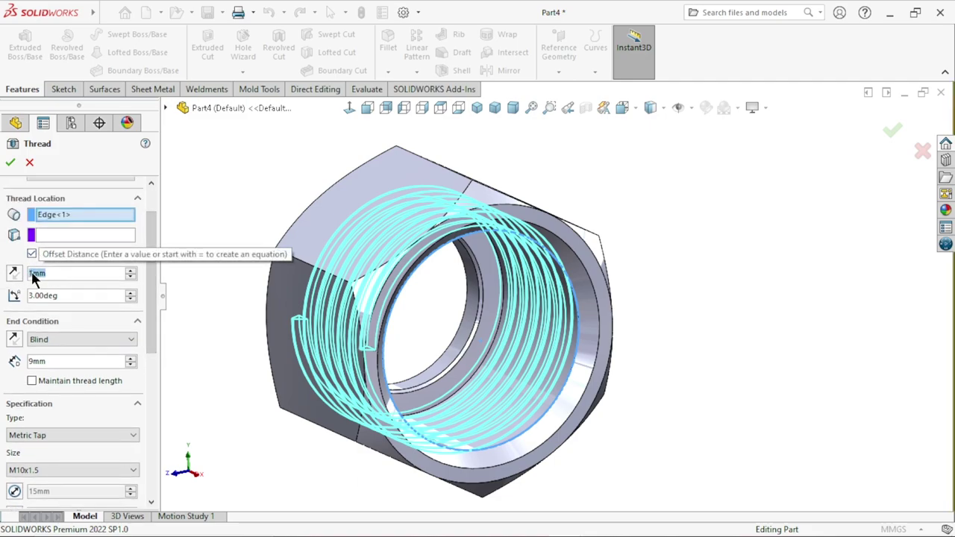
{"action": "type", "text": "3"}
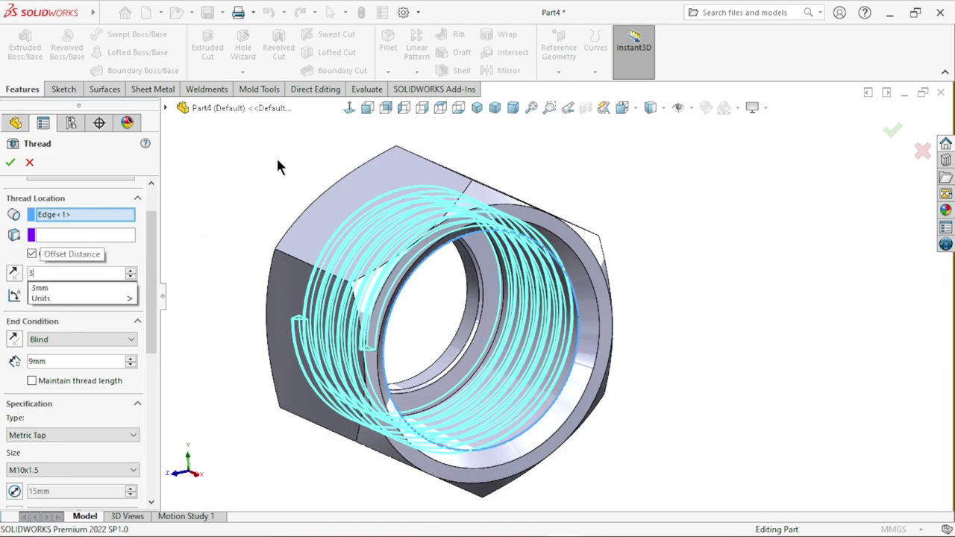
{"action": "key", "text": "Tab"}
{"action": "type", "text": "0"}
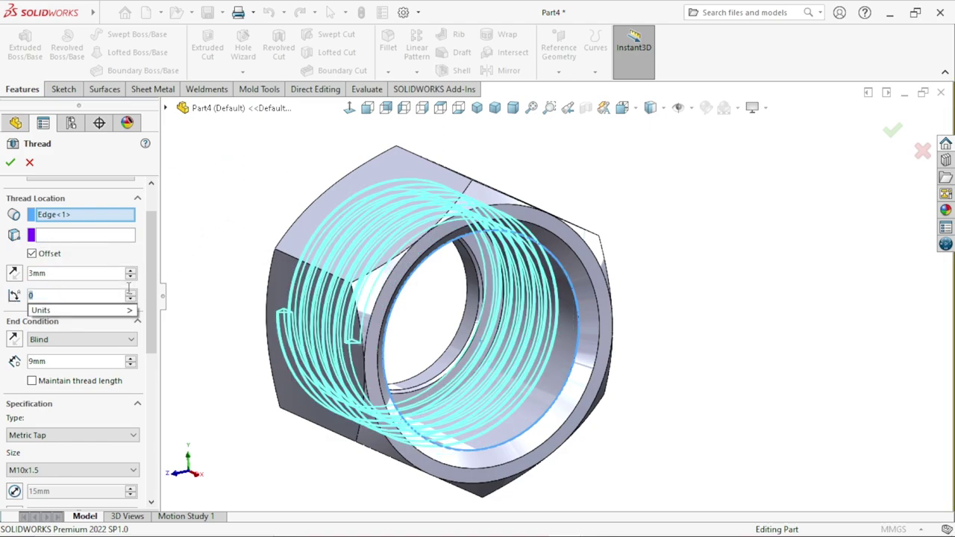
{"action": "key", "text": "Return"}
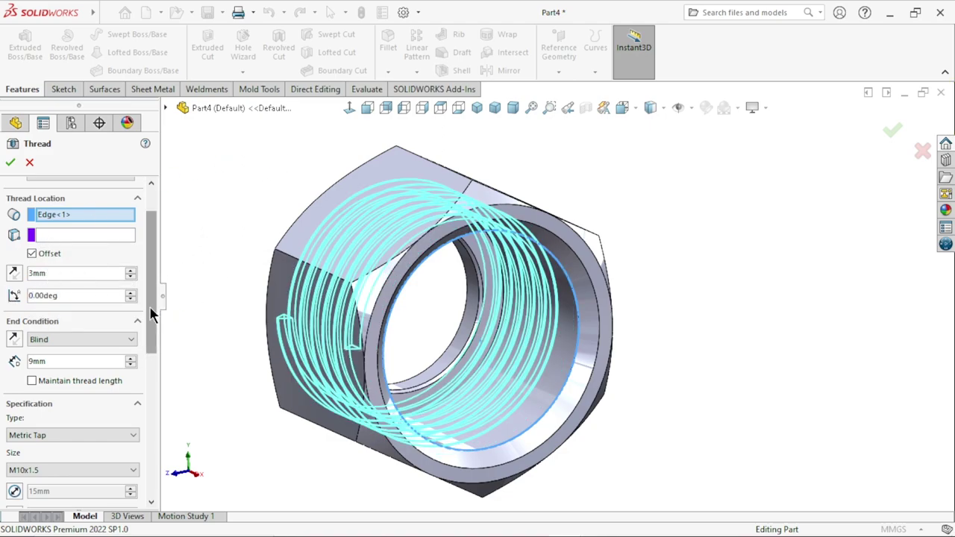
{"action": "scroll", "coordinate": [149, 313], "scroll_direction": "down", "scroll_amount": 3}
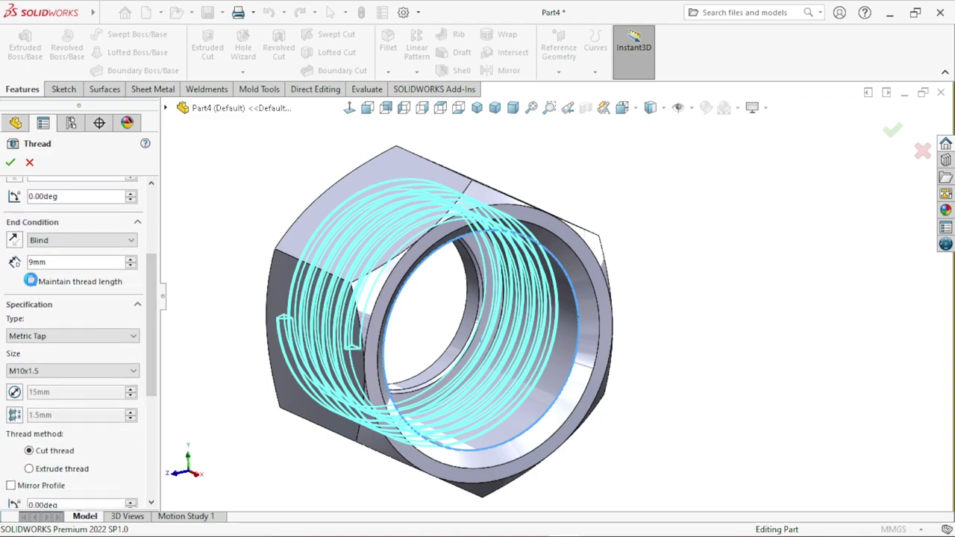
- Turn on Maintain thread length, keeping Metric Tap type and M10x1.5 size
{"action": "left_click", "coordinate": [31, 281]}
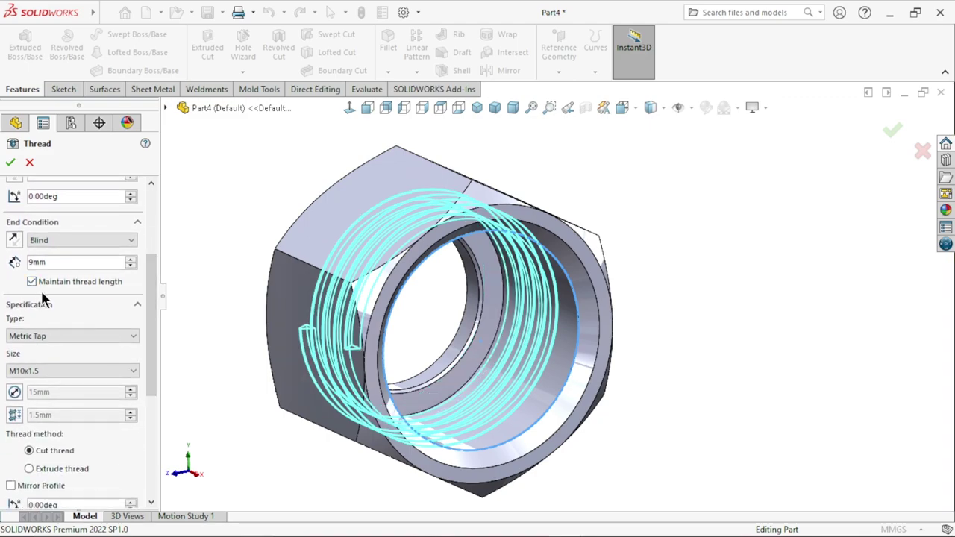
{"action": "left_click", "coordinate": [88, 337]}
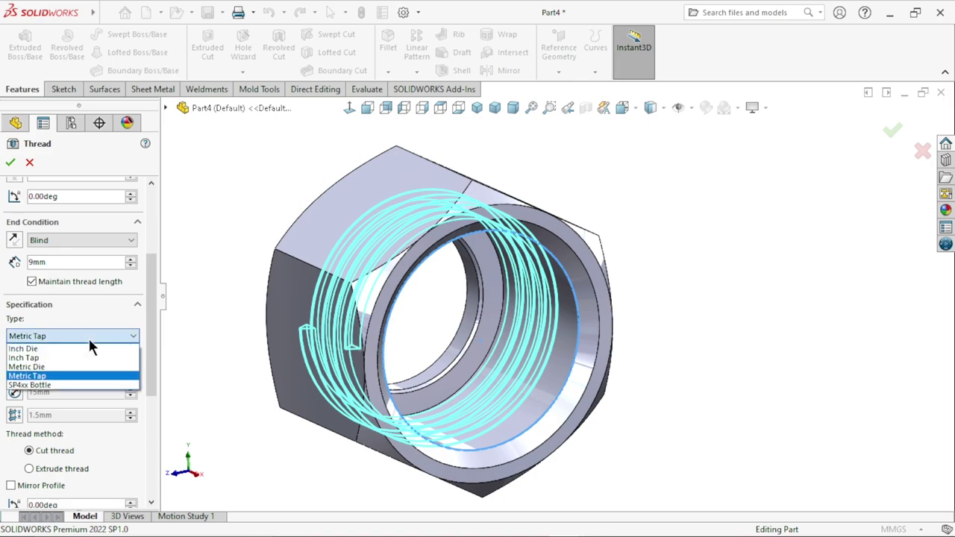
{"action": "left_click", "coordinate": [74, 337]}
{"action": "left_click", "coordinate": [74, 337]}
{"action": "left_click", "coordinate": [50, 369]}
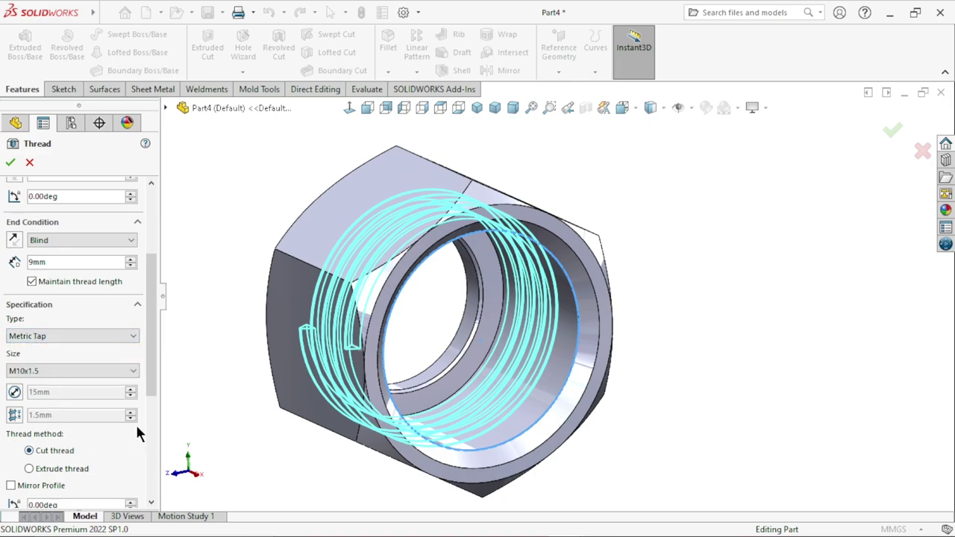
{"action": "left_click", "coordinate": [18, 372]}
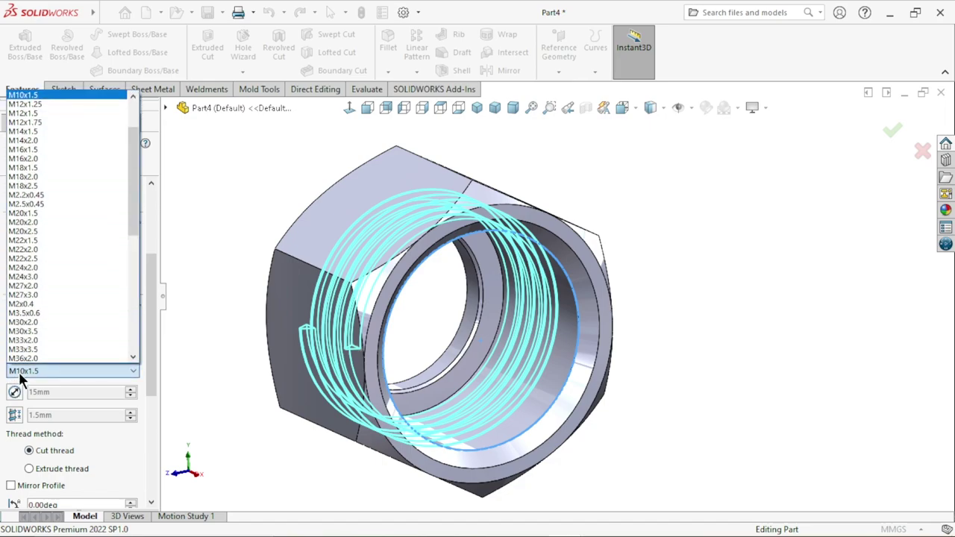
{"action": "left_click", "coordinate": [41, 95]}
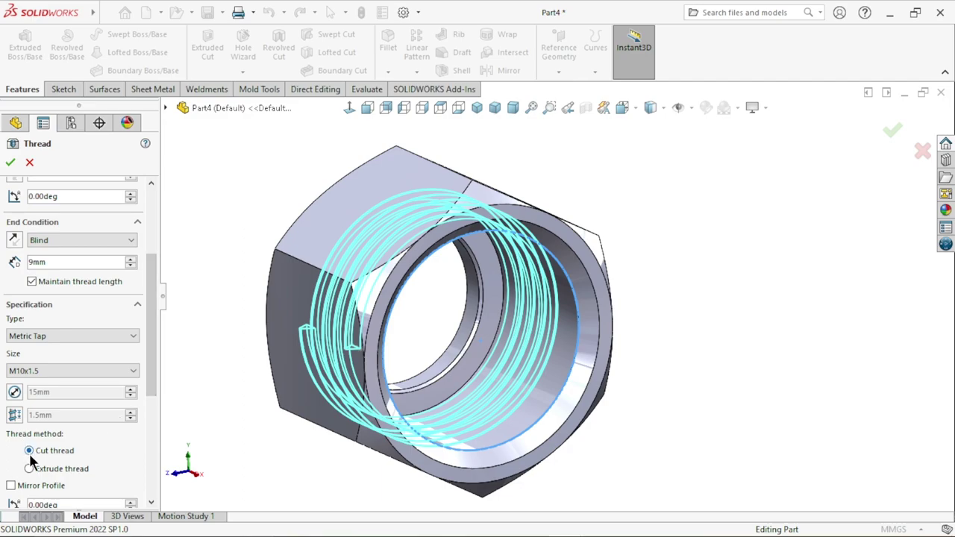
- Reverse the 3 mm offset direction and create the thread
{"action": "left_click_drag", "start_coordinate": [147, 365], "coordinate": [166, 246]}
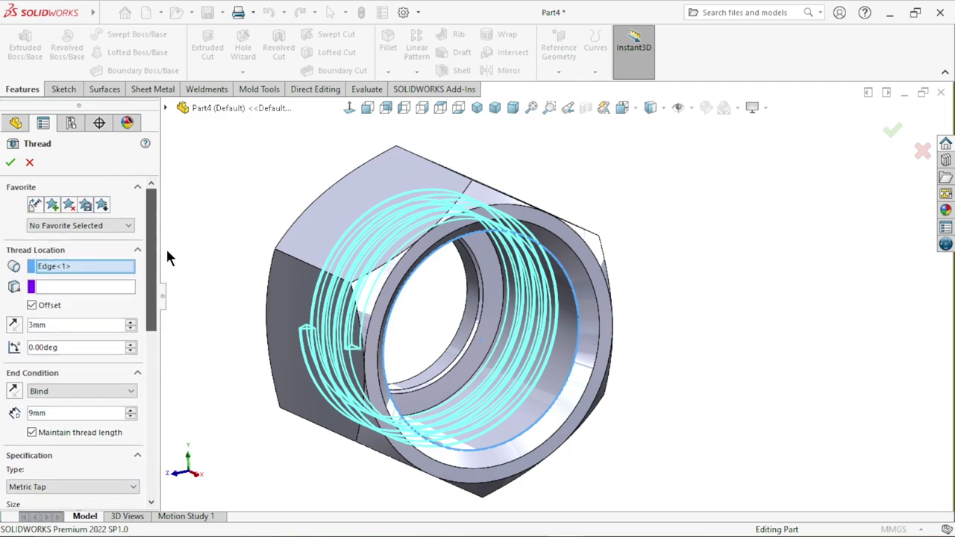
{"action": "double_click", "coordinate": [64, 326]}
{"action": "left_click", "coordinate": [17, 330]}
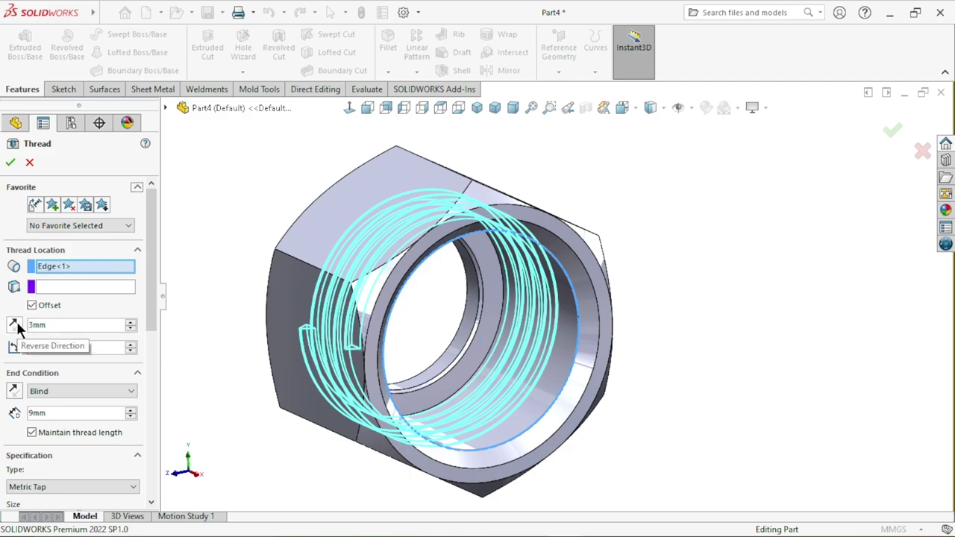
{"action": "left_click", "coordinate": [14, 327]}
{"action": "mouse_move", "coordinate": [501, 429]}
{"action": "middle_mouse_down"}
{"action": "mouse_move", "coordinate": [536, 401]}
{"action": "mouse_move", "coordinate": [477, 410]}
{"action": "middle_mouse_up"}
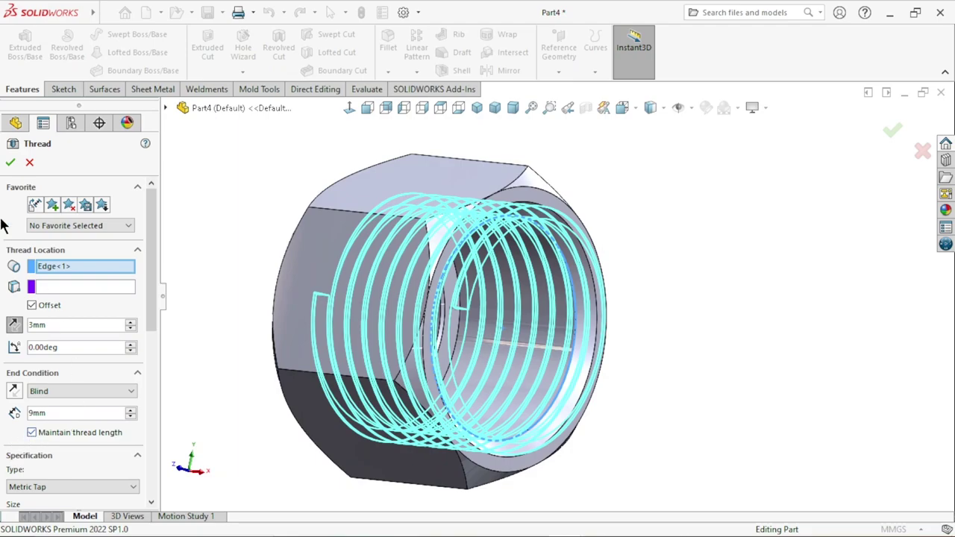
{"action": "left_click", "coordinate": [8, 163]}
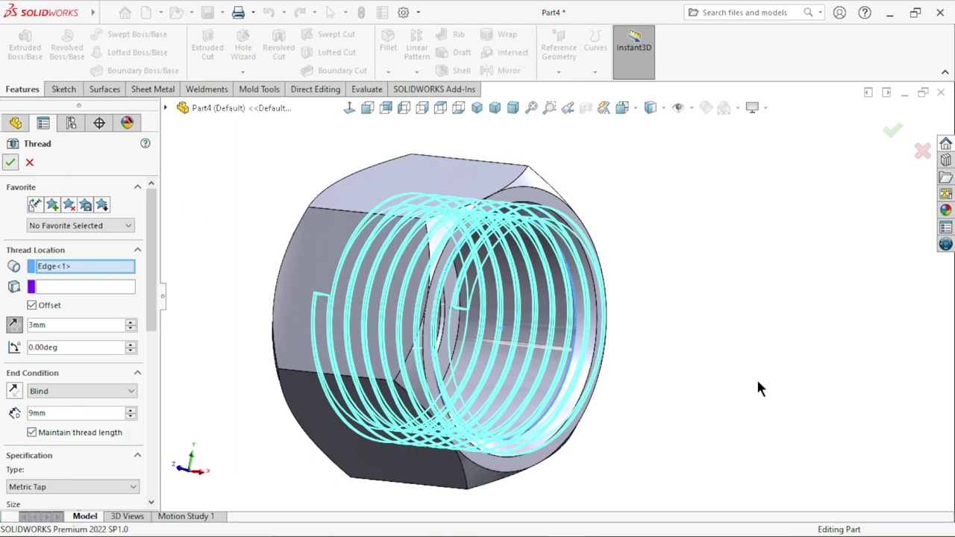
- Apply the Metal > Brass 'polished brass' appearance to the whole threaded nut
{"action": "scroll", "coordinate": [667, 377], "scroll_direction": "up", "scroll_amount": 3}
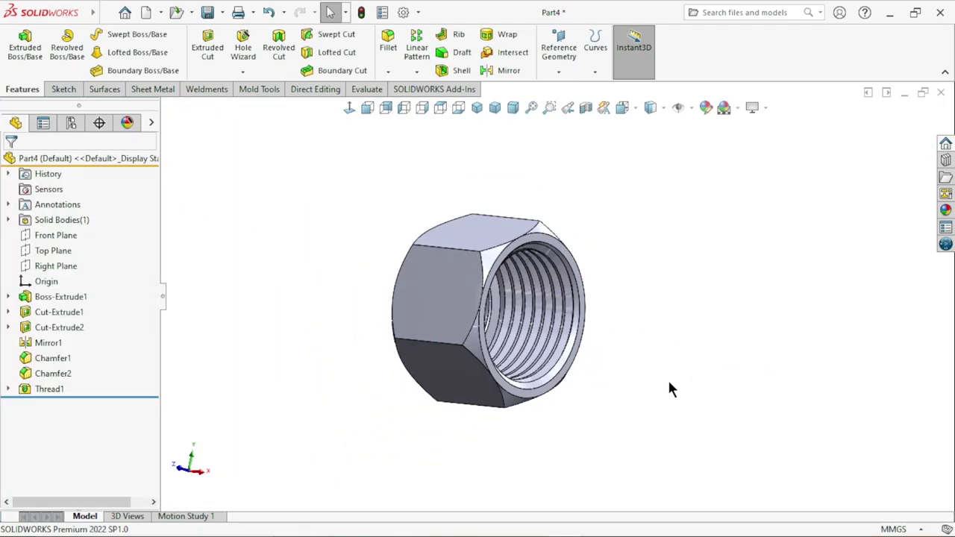
{"action": "scroll", "coordinate": [551, 355], "scroll_direction": "down", "scroll_amount": 3}
{"action": "mouse_move", "coordinate": [552, 355]}
{"action": "middle_mouse_down"}
{"action": "mouse_move", "coordinate": [369, 393]}
{"action": "mouse_move", "coordinate": [462, 406]}
{"action": "mouse_move", "coordinate": [575, 358]}
{"action": "middle_mouse_up"}
{"action": "scroll", "coordinate": [575, 358], "scroll_direction": "down", "scroll_amount": 2}
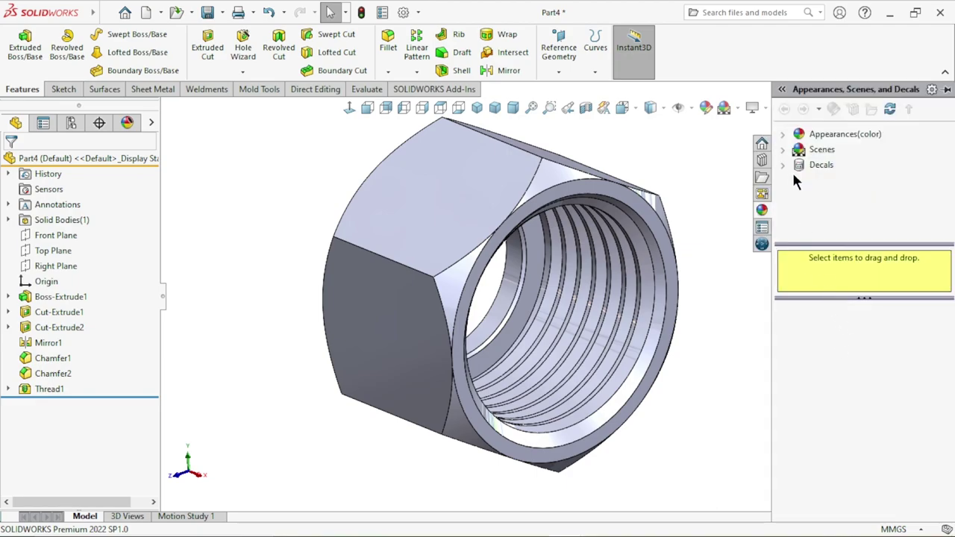
{"action": "left_click", "coordinate": [820, 136]}
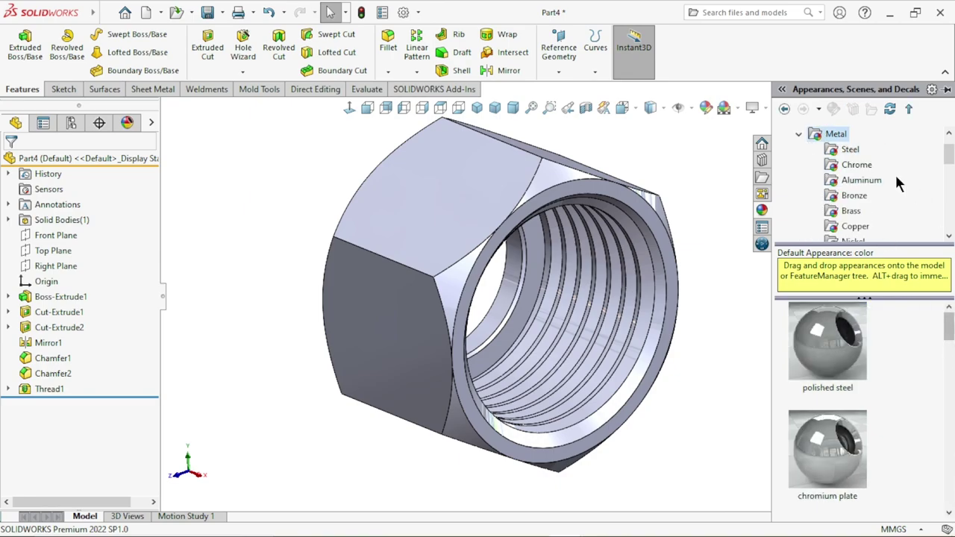
{"action": "left_click", "coordinate": [851, 212]}
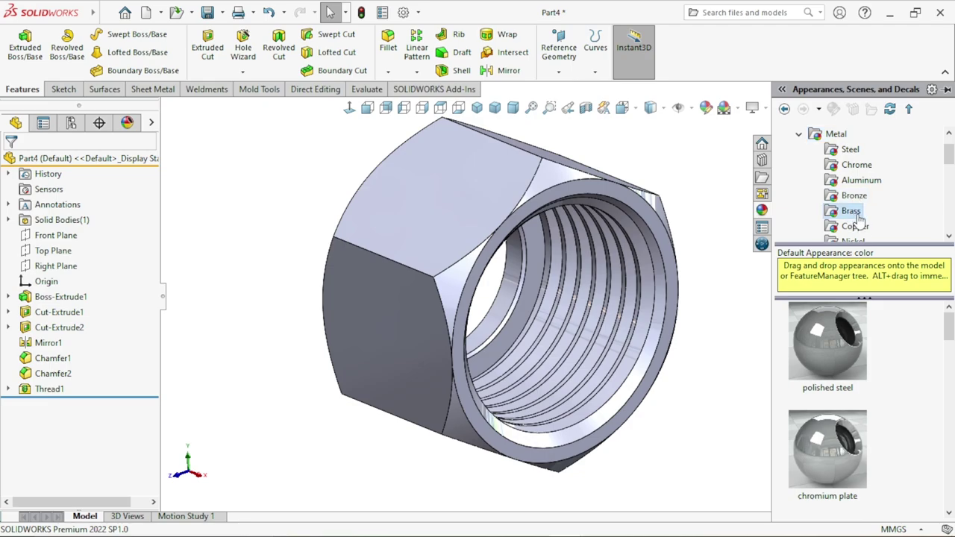
{"action": "left_click", "coordinate": [834, 352]}
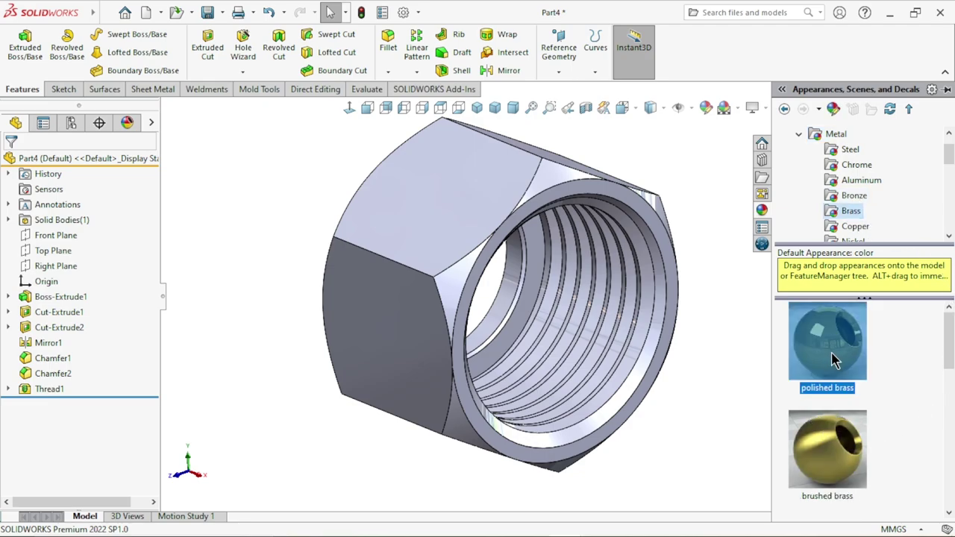
{"action": "mouse_move", "coordinate": [662, 436]}
{"action": "middle_mouse_down"}
{"action": "mouse_move", "coordinate": [445, 291]}
{"action": "mouse_move", "coordinate": [582, 450]}
{"action": "middle_mouse_up"}
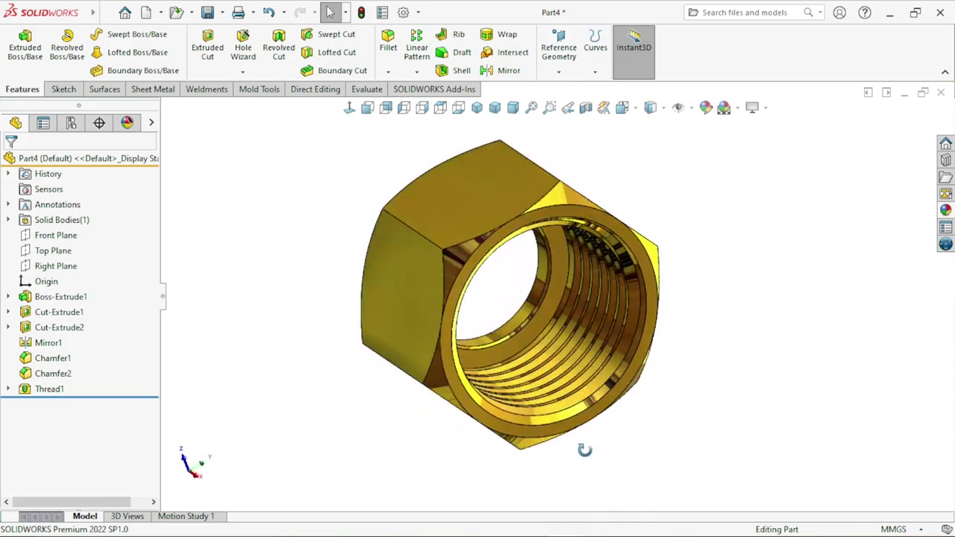
{"action": "middle_click_drag", "start_coordinate": [571, 304], "coordinate": [714, 356]}
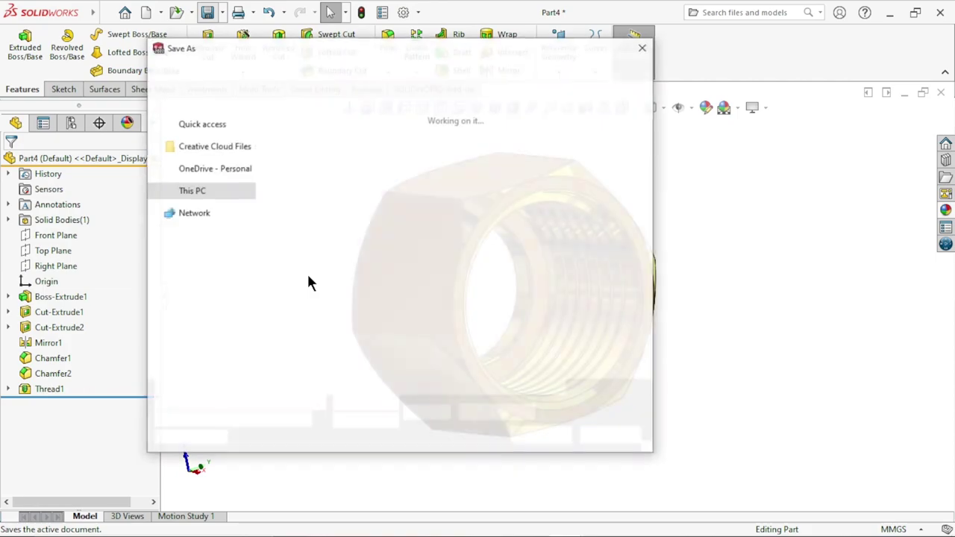
- Save the nut as Part7 in the Desktop's Gas Regulator folder
{"action": "scroll", "coordinate": [241, 142], "scroll_direction": "up", "scroll_amount": 3}
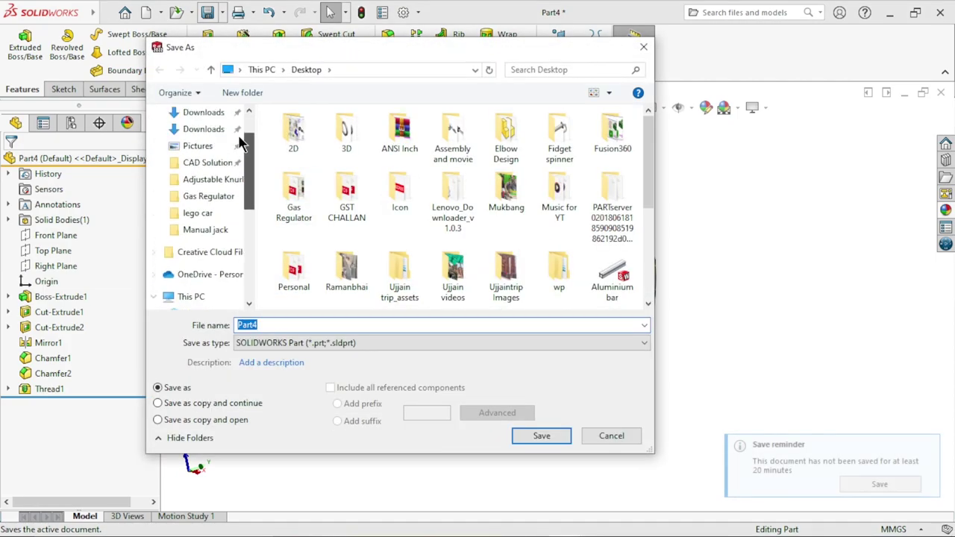
{"action": "scroll", "coordinate": [217, 171], "scroll_direction": "up", "scroll_amount": 2}
{"action": "left_click", "coordinate": [207, 246]}
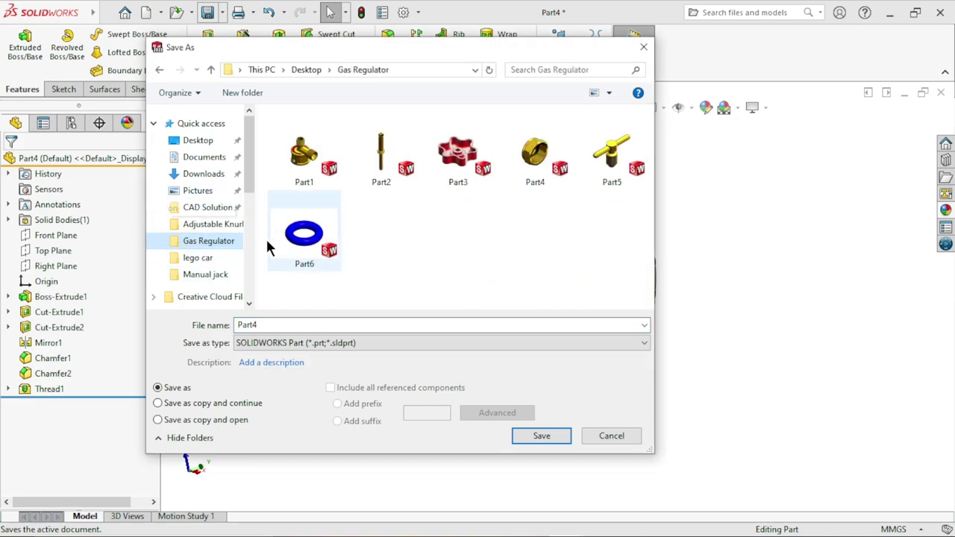
{"action": "left_click", "coordinate": [295, 325]}
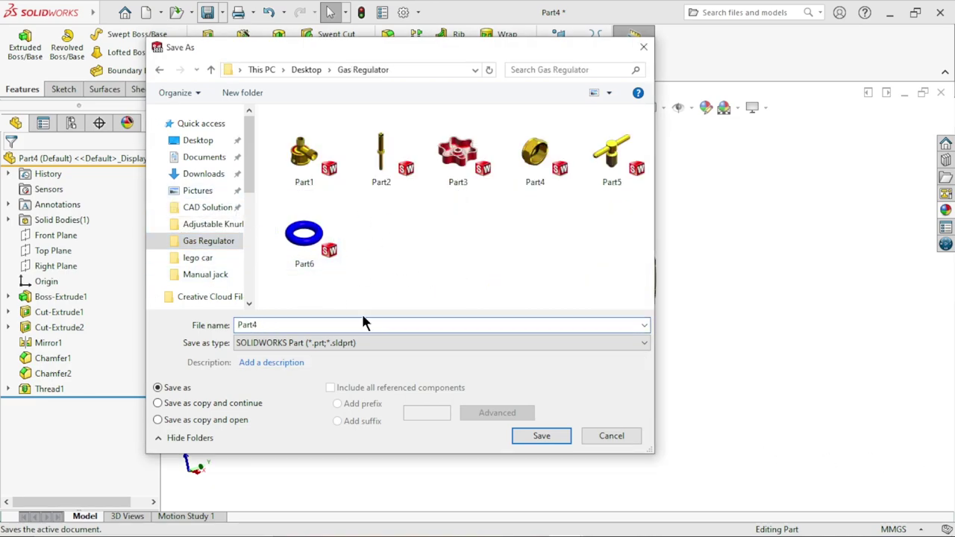
{"action": "key", "text": "BackSpace"}
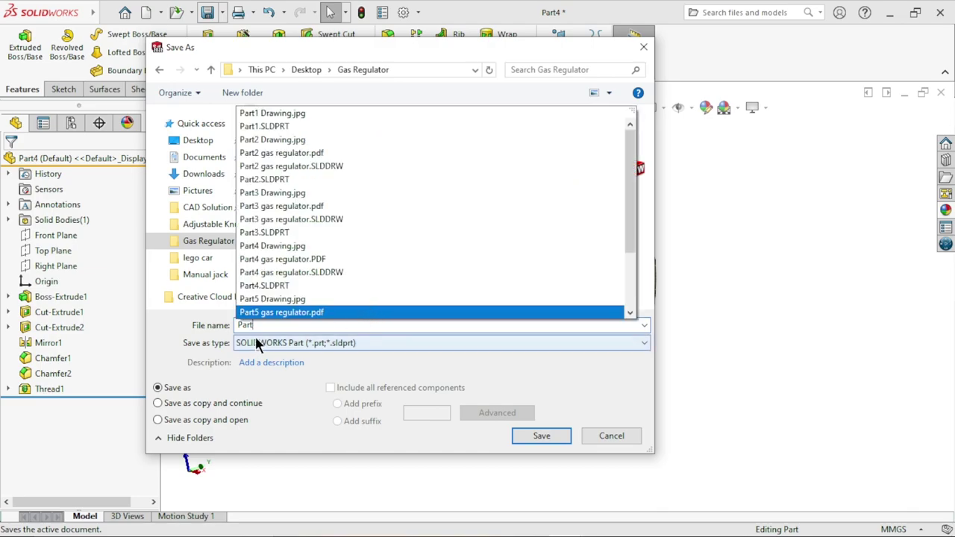
{"action": "type", "text": "7"}
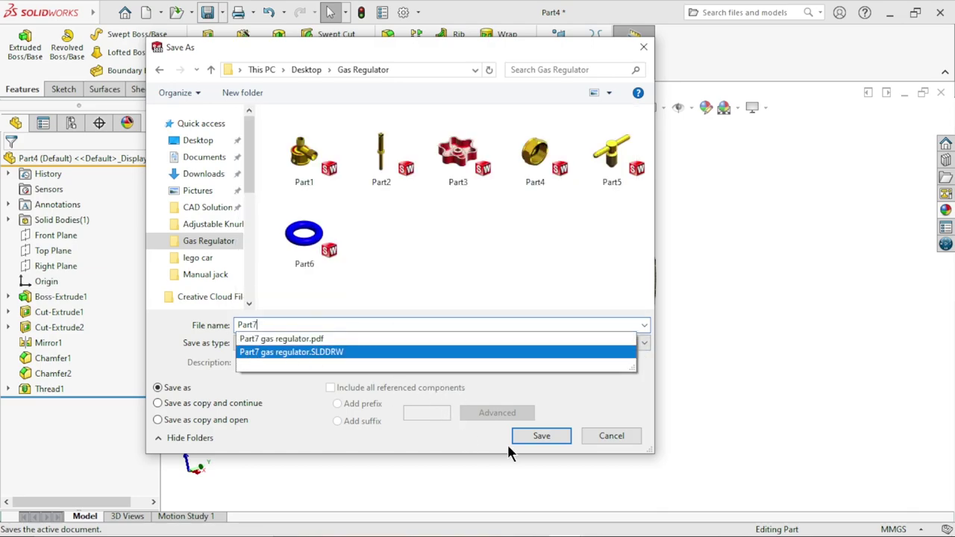
{"action": "left_click", "coordinate": [528, 436]}
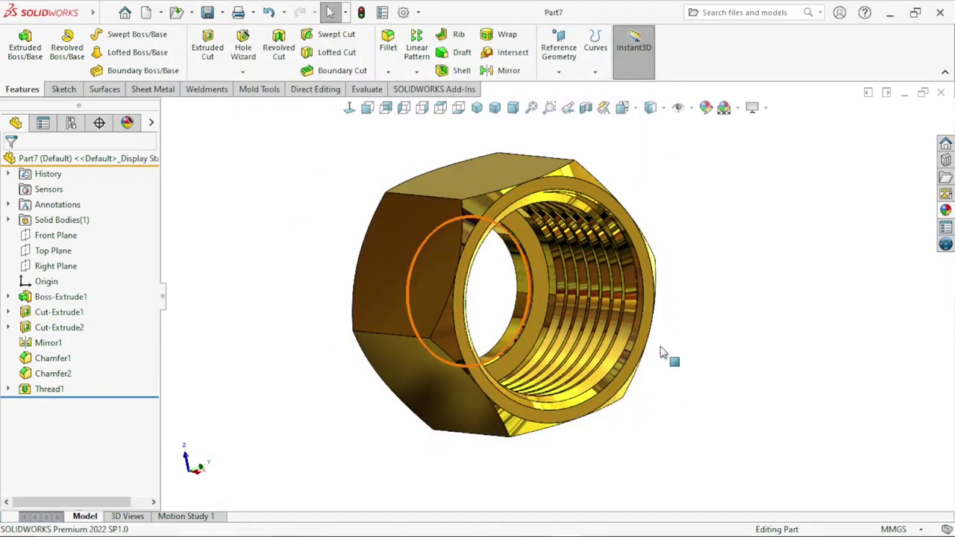
{"action": "mouse_move", "coordinate": [661, 353]}
{"action": "middle_mouse_down"}
{"action": "mouse_move", "coordinate": [609, 452]}
{"action": "mouse_move", "coordinate": [351, 315]}
{"action": "mouse_move", "coordinate": [399, 186]}
{"action": "mouse_move", "coordinate": [595, 418]}
{"action": "mouse_move", "coordinate": [723, 339]}
{"action": "mouse_move", "coordinate": [736, 228]}
{"action": "mouse_move", "coordinate": [716, 285]}
{"action": "mouse_move", "coordinate": [725, 437]}
{"action": "mouse_move", "coordinate": [594, 351]}
{"action": "mouse_move", "coordinate": [581, 408]}
{"action": "mouse_move", "coordinate": [601, 378]}
{"action": "mouse_move", "coordinate": [705, 435]}
{"action": "mouse_move", "coordinate": [619, 373]}
{"action": "mouse_move", "coordinate": [806, 443]}
{"action": "middle_mouse_up"}
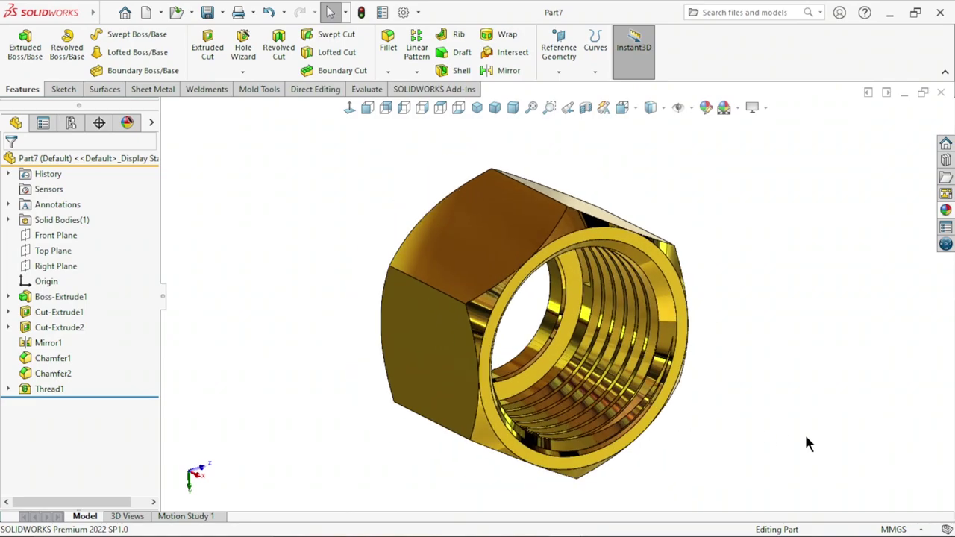